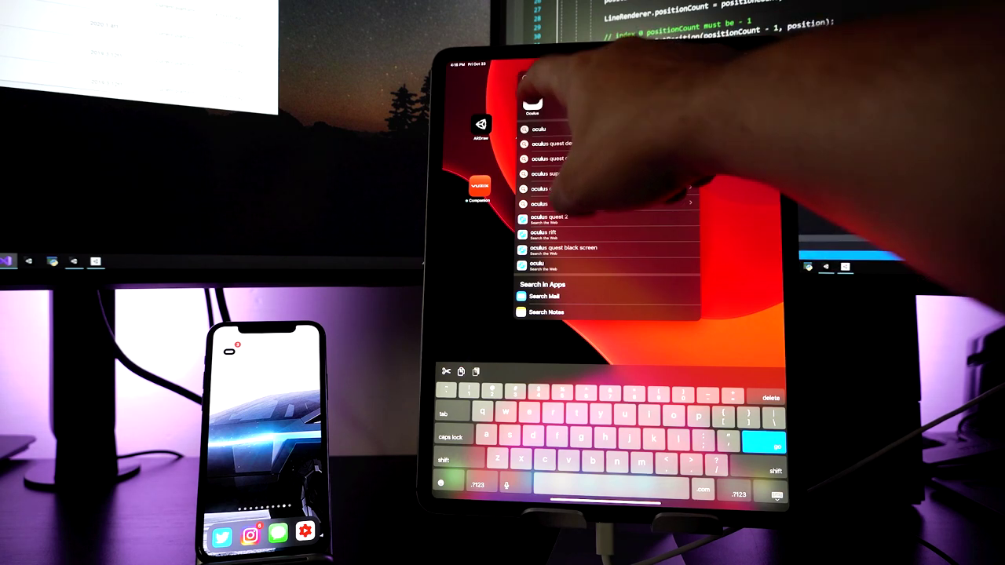
# - Open the Oculus app, pair the Quest 2 headset, and dismiss the update alerts
pyautogui.click(532, 104)
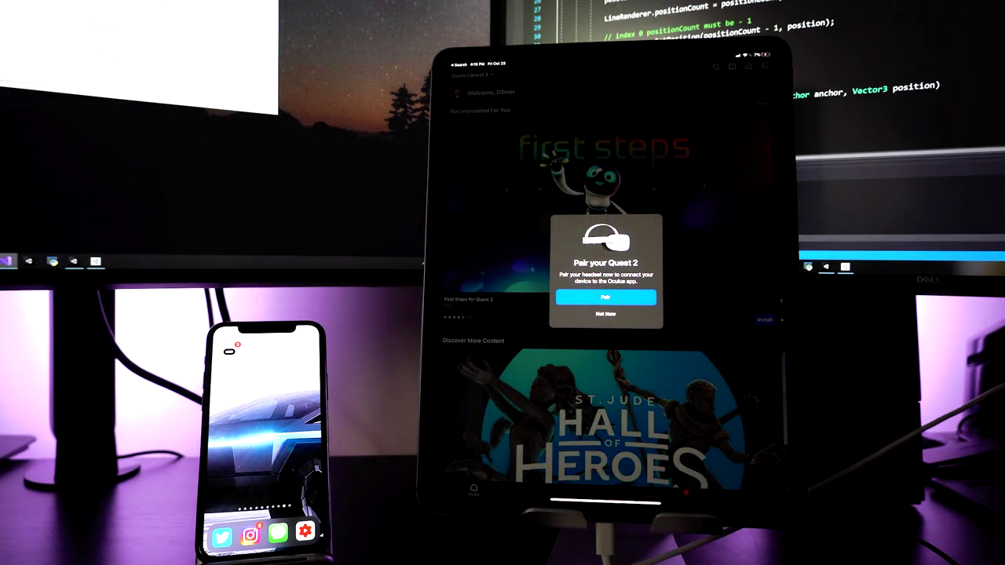
pyautogui.click(605, 297)
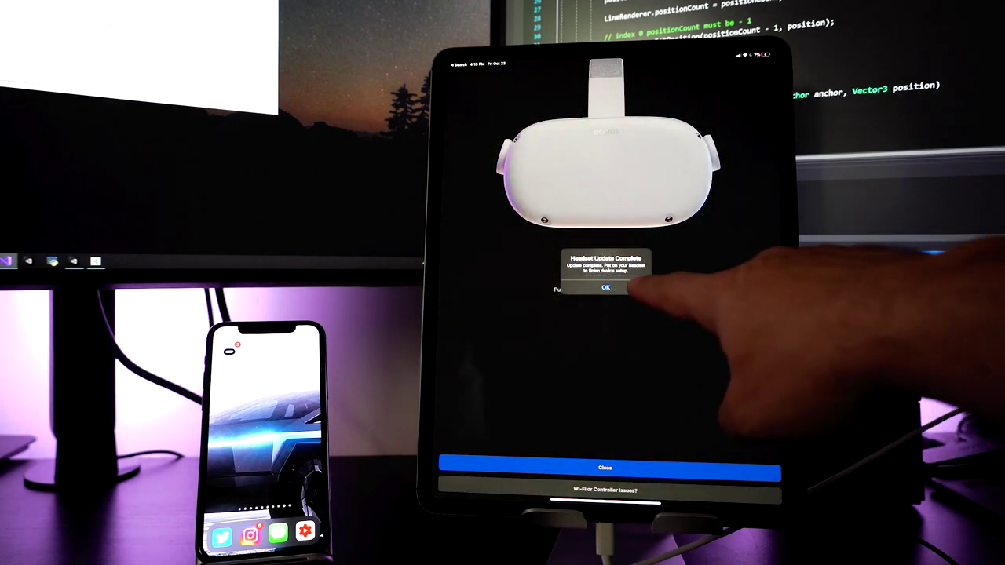
pyautogui.click(606, 287)
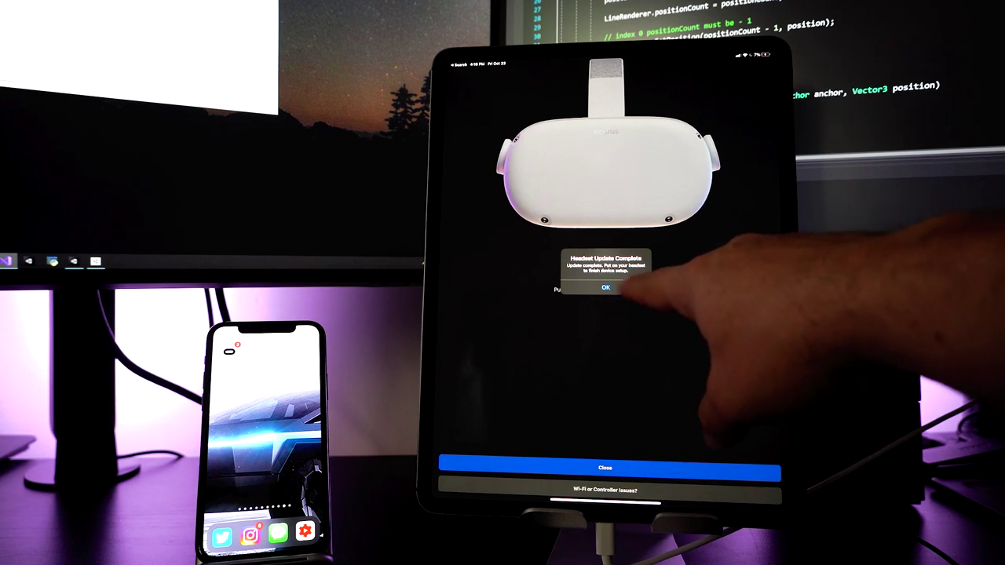
pyautogui.click(605, 287)
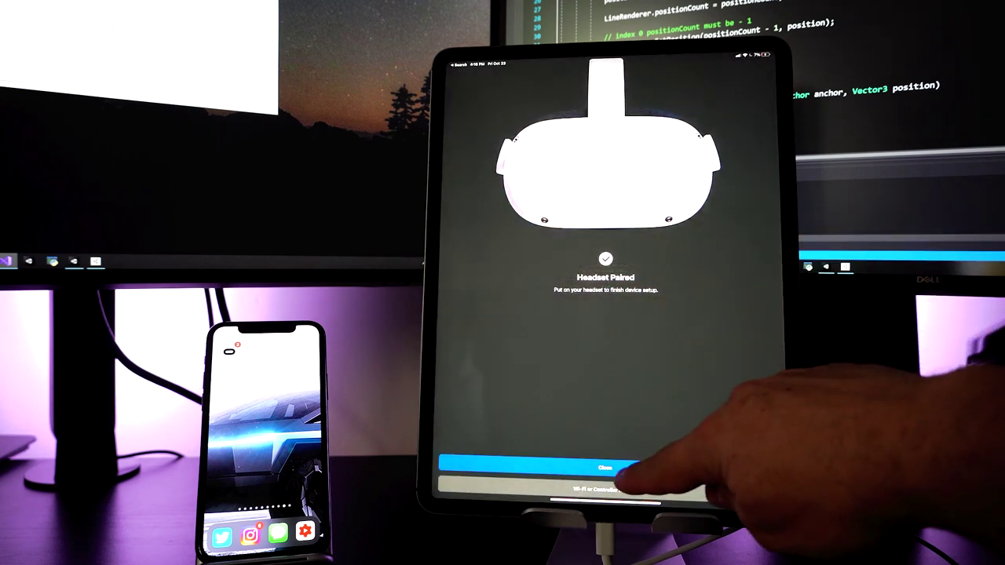
pyautogui.click(640, 469)
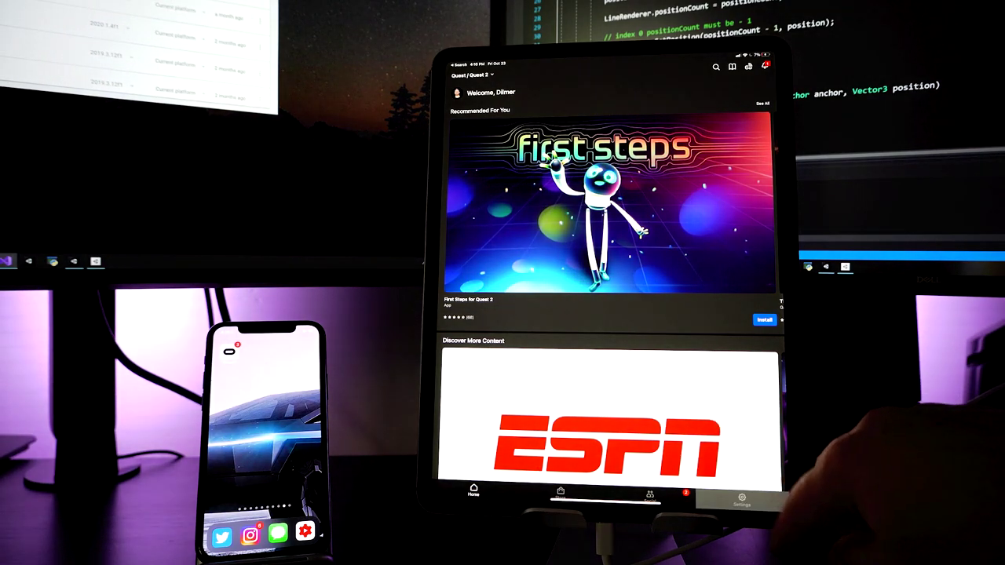
# - Enable Developer Mode under Oculus Quest 2 > More Settings, then select Quest 2 in Explorer
pyautogui.click(741, 500)
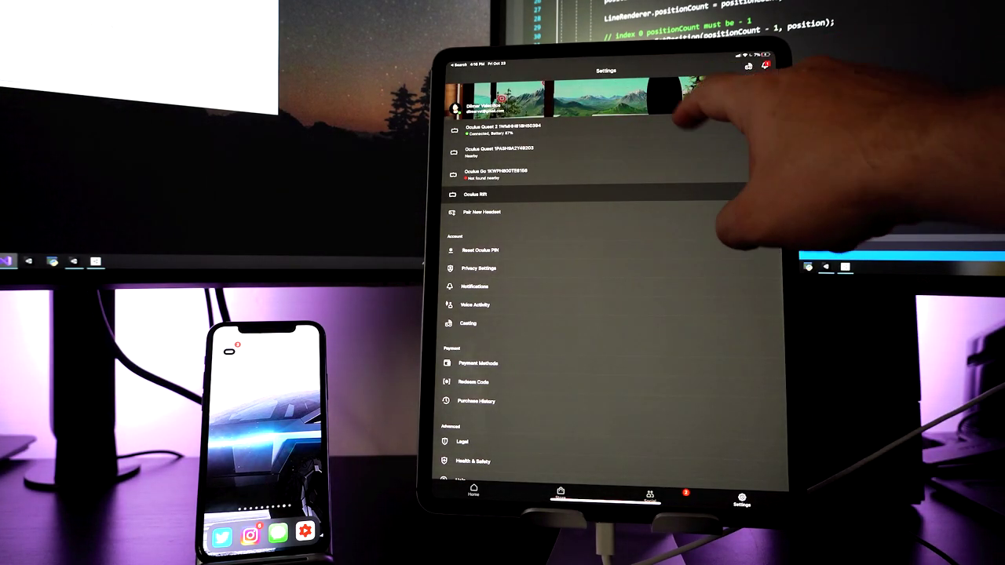
pyautogui.click(764, 125)
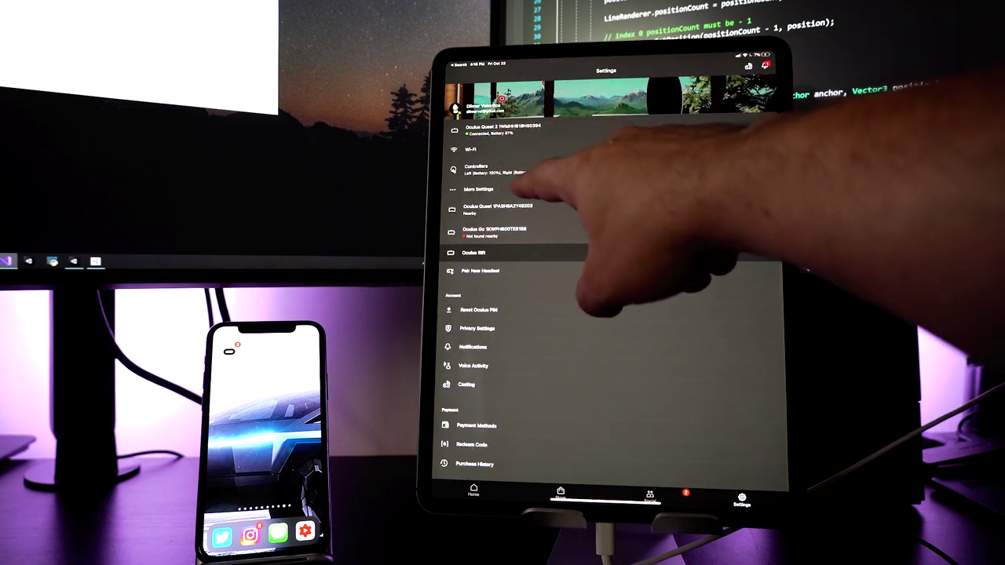
pyautogui.click(479, 189)
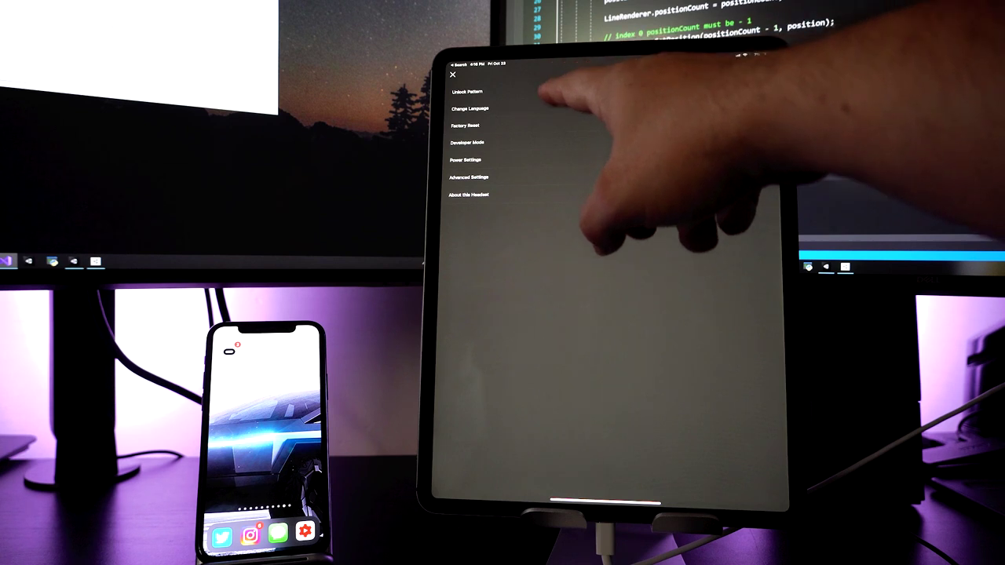
pyautogui.click(662, 142)
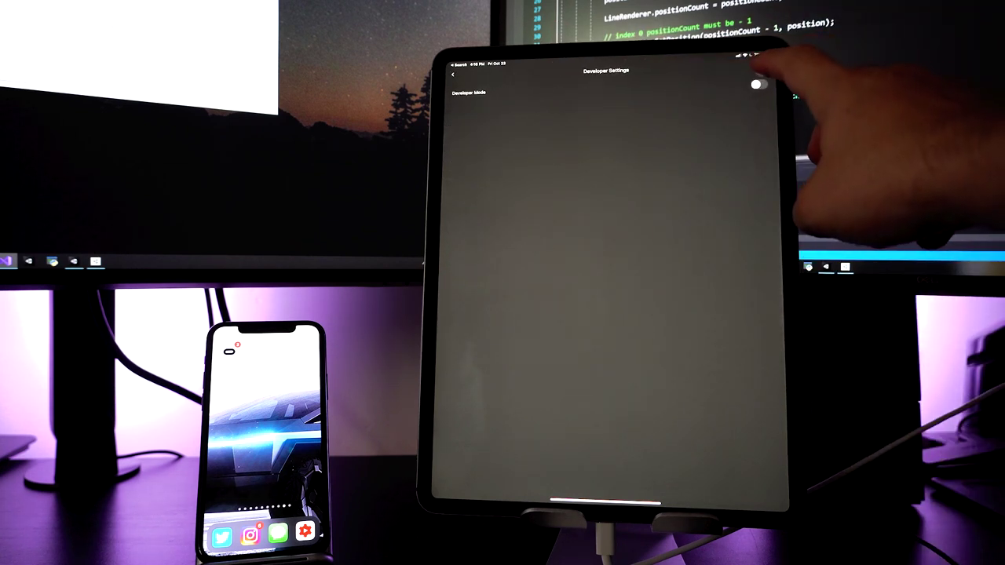
pyautogui.click(757, 84)
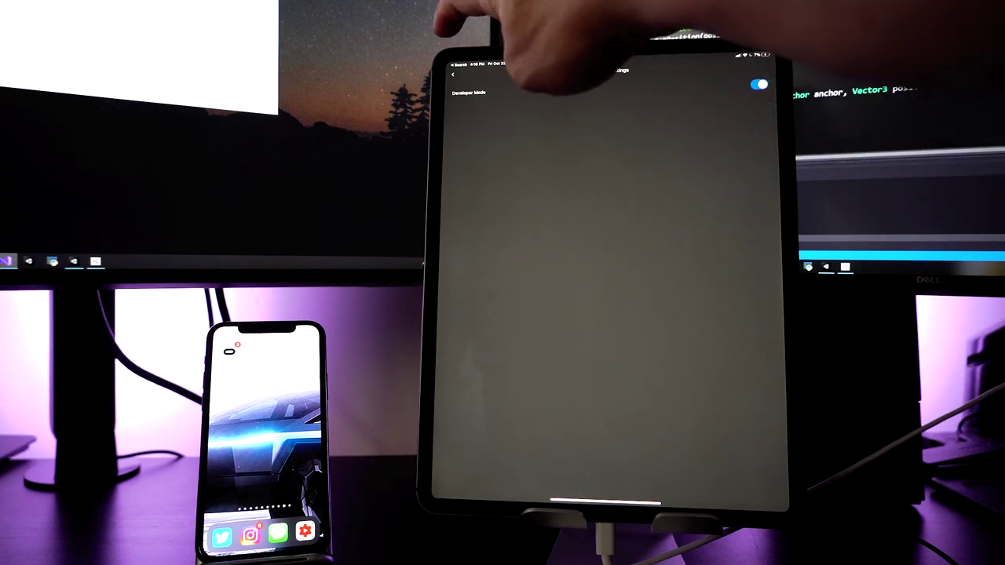
pyautogui.click(452, 75)
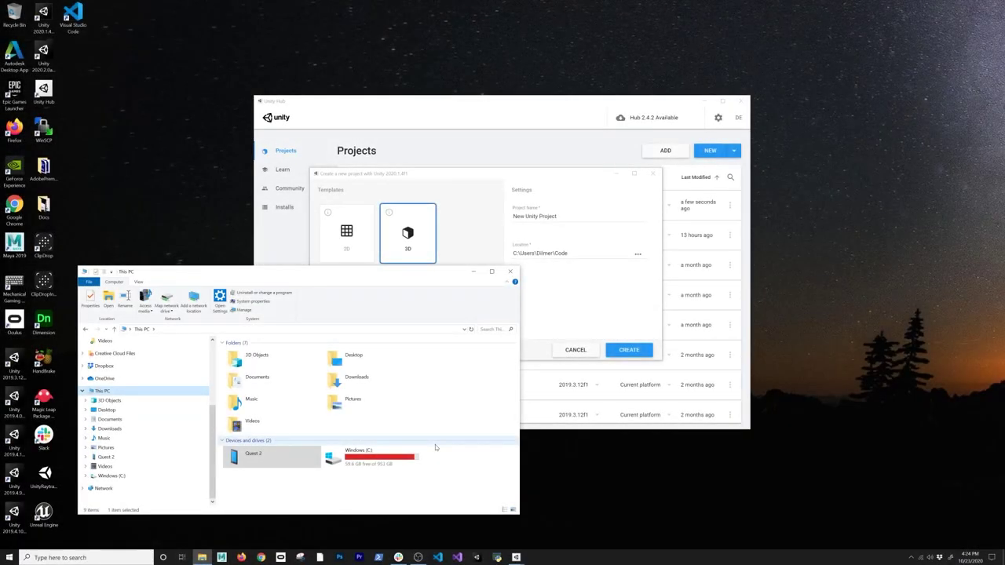
pyautogui.click(240, 459)
# - Open Quest 2 > Internal shared storage in File Explorer to list its 11 folders
pyautogui.doubleClick(259, 459)
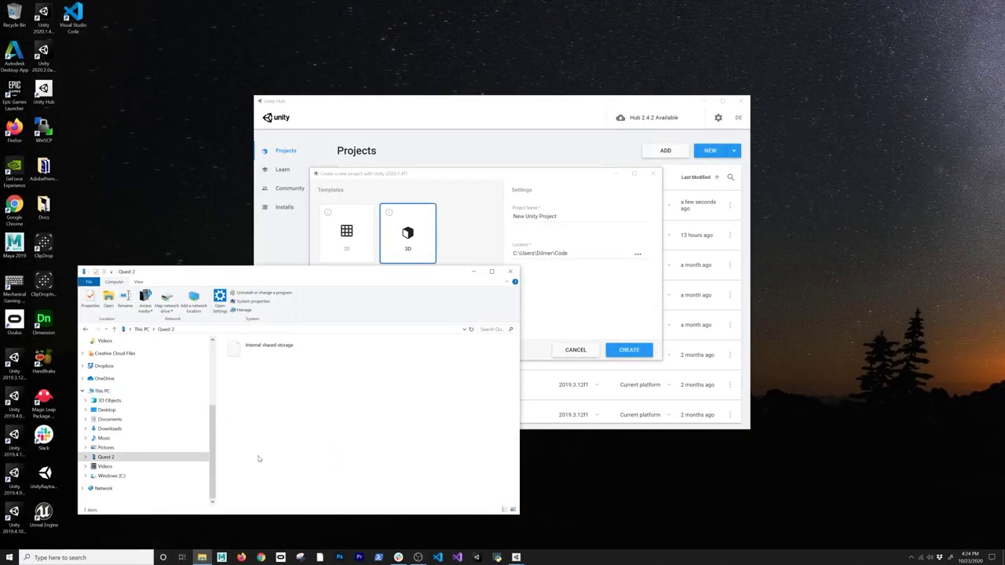
pyautogui.doubleClick(261, 351)
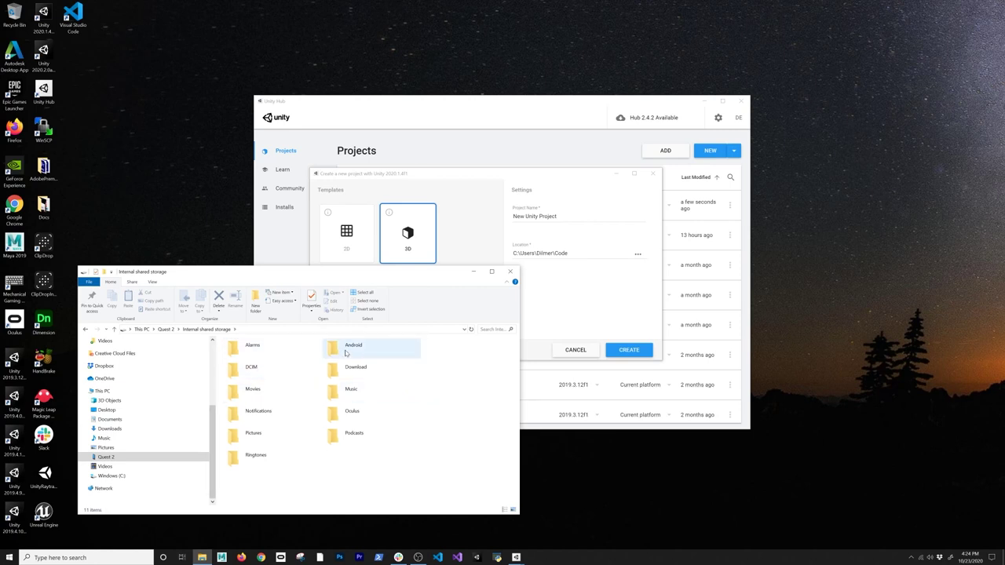
pyautogui.moveTo(406, 277); pyautogui.dragTo(389, 293)
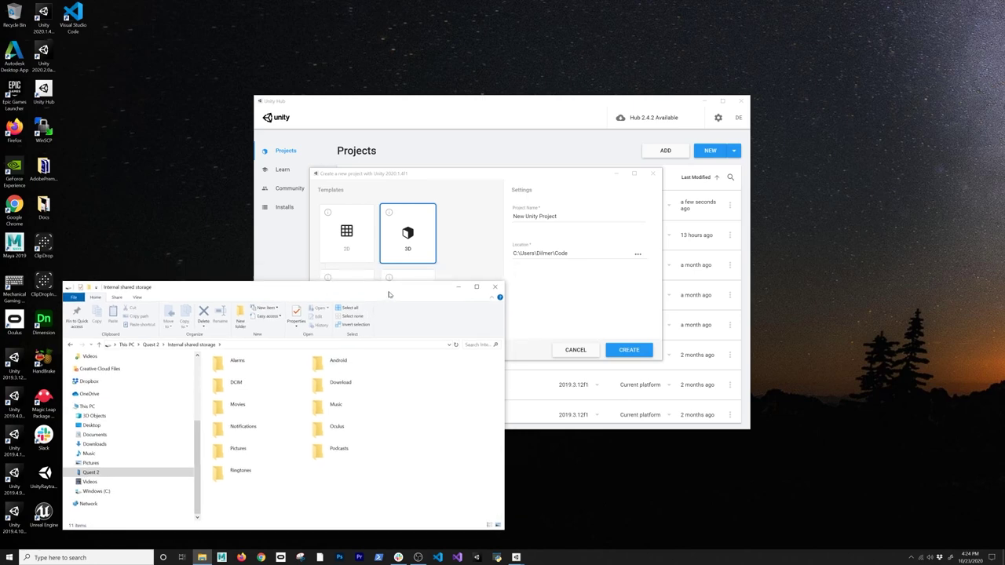
# - Name the new 3D project OculusQuest2Demo in Unity Hub and create it
pyautogui.click(498, 288)
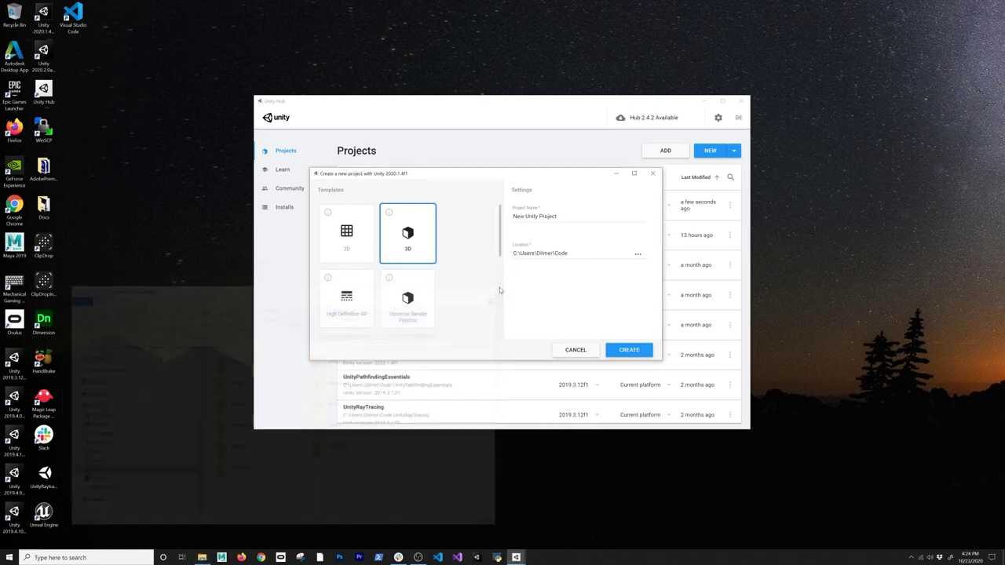
pyautogui.click(556, 216)
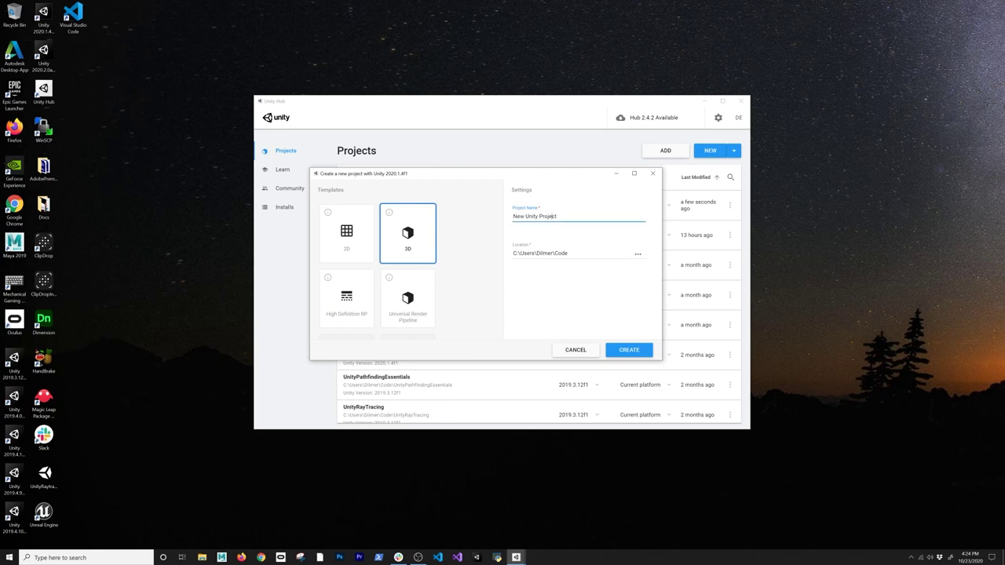
pyautogui.tripleClick(556, 216)
pyautogui.write('OculusQuest2Demo')
pyautogui.click(581, 254)
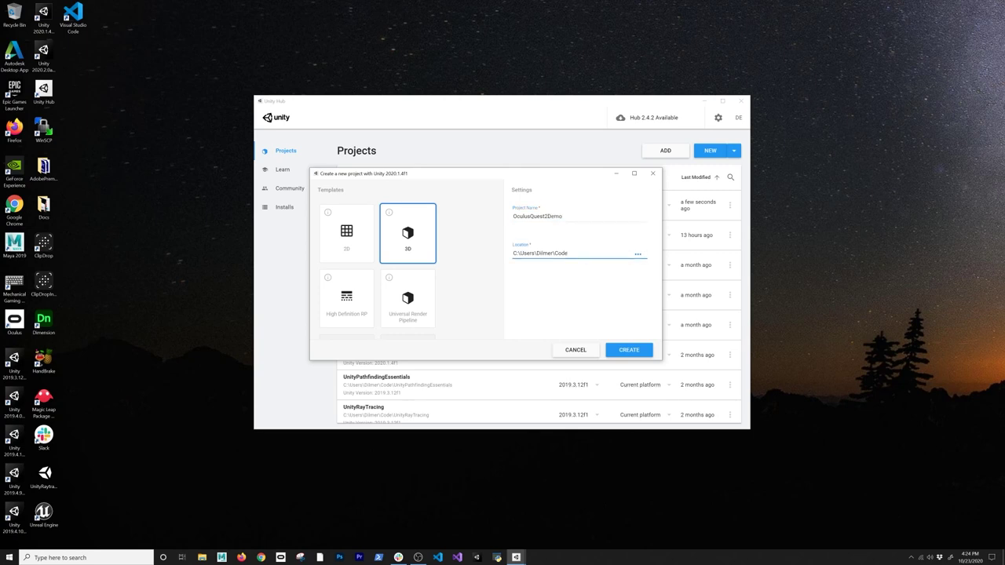
pyautogui.scroll(-3, 416, 253)
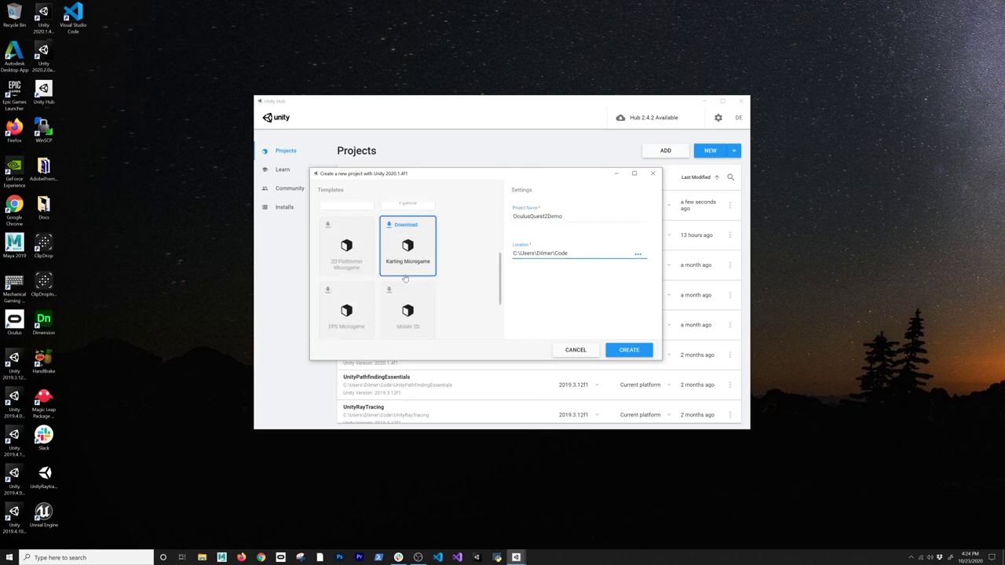
pyautogui.scroll(3, 416, 259)
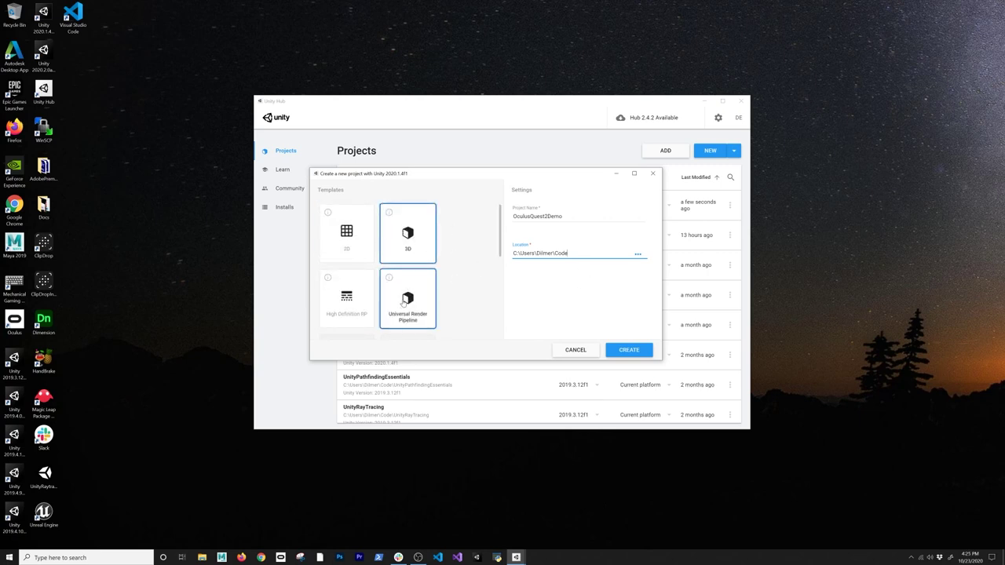
pyautogui.click(628, 350)
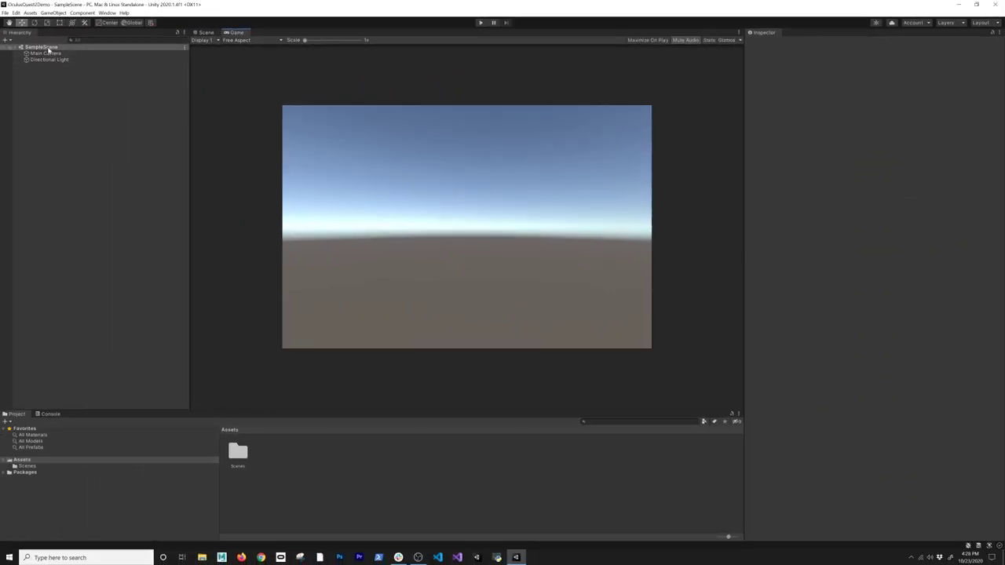
# - Switch the build platform to Android in Build Settings, keeping the default run device
pyautogui.click(5, 13)
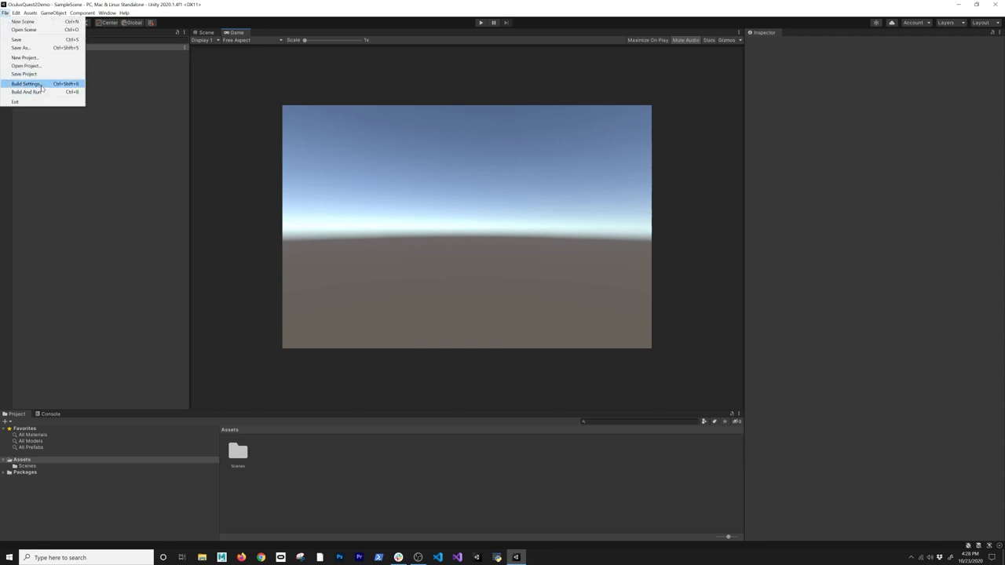
pyautogui.click(24, 84)
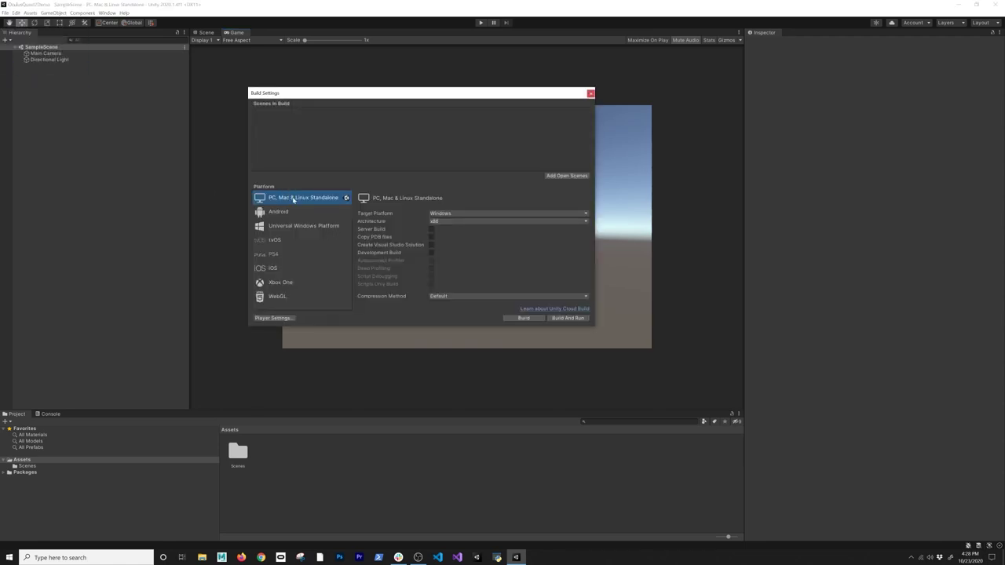
pyautogui.click(287, 213)
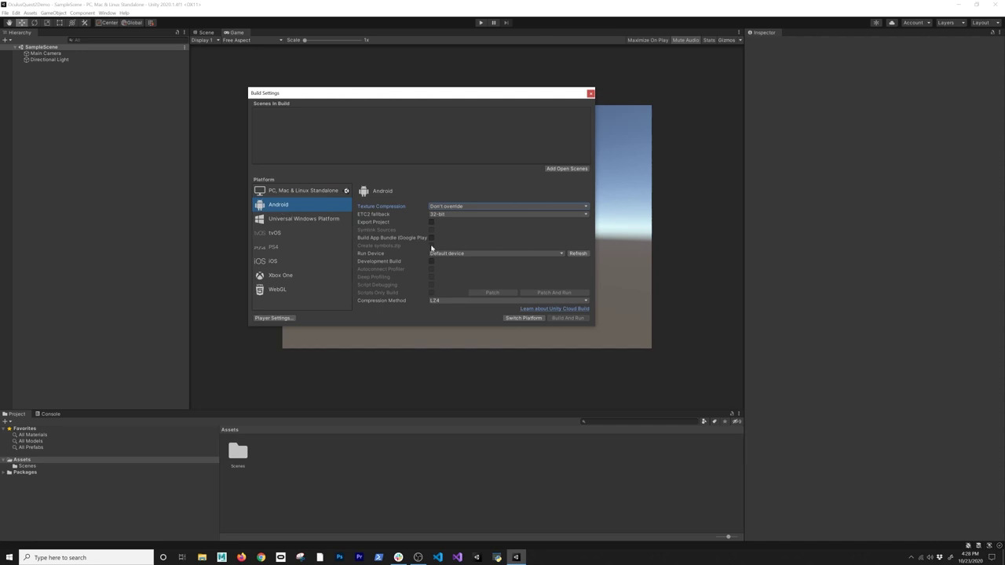
pyautogui.click(447, 254)
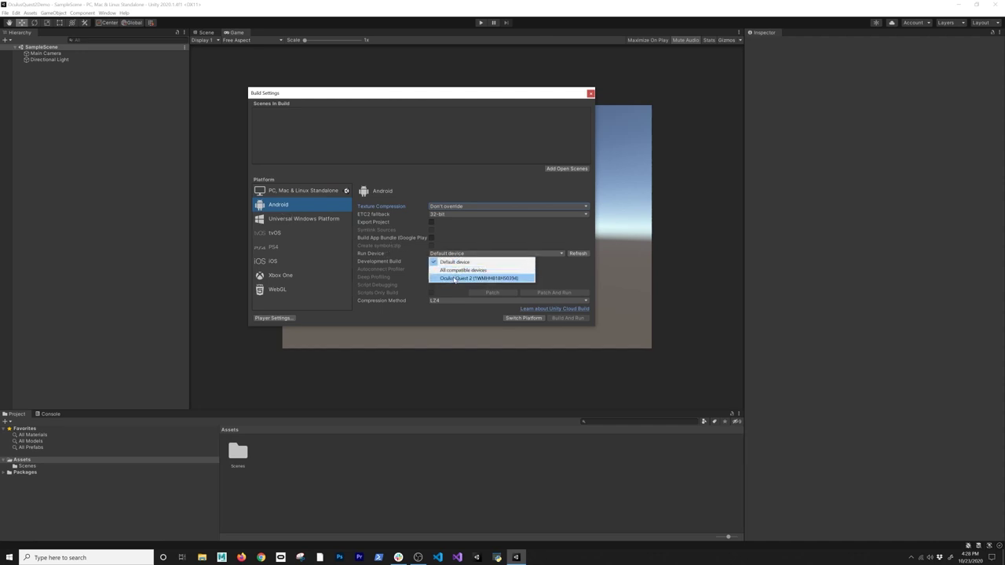
pyautogui.click(475, 246)
pyautogui.click(520, 318)
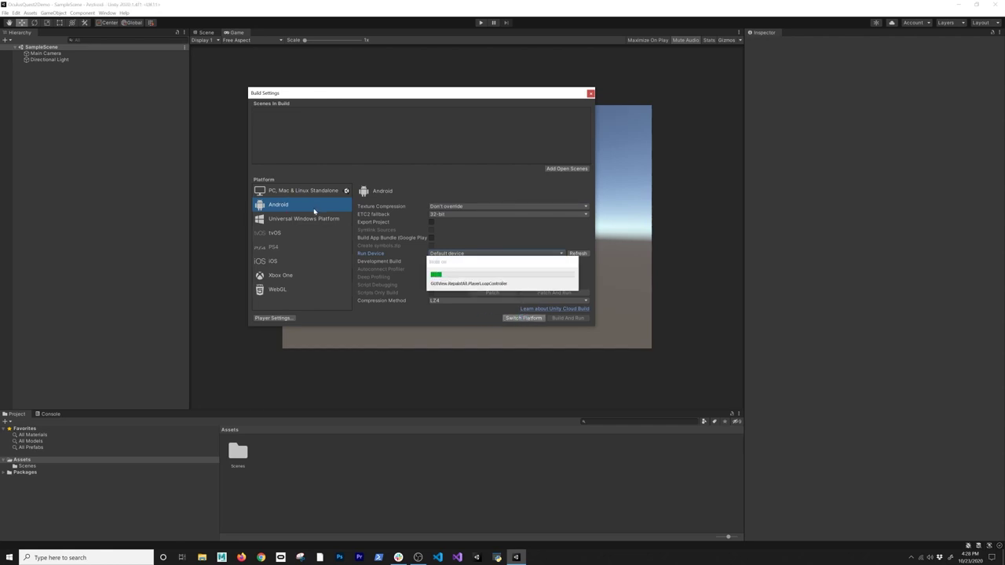
pyautogui.click(590, 93)
# - Open the Asset Store from the Window menu and go to its website
pyautogui.click(107, 14)
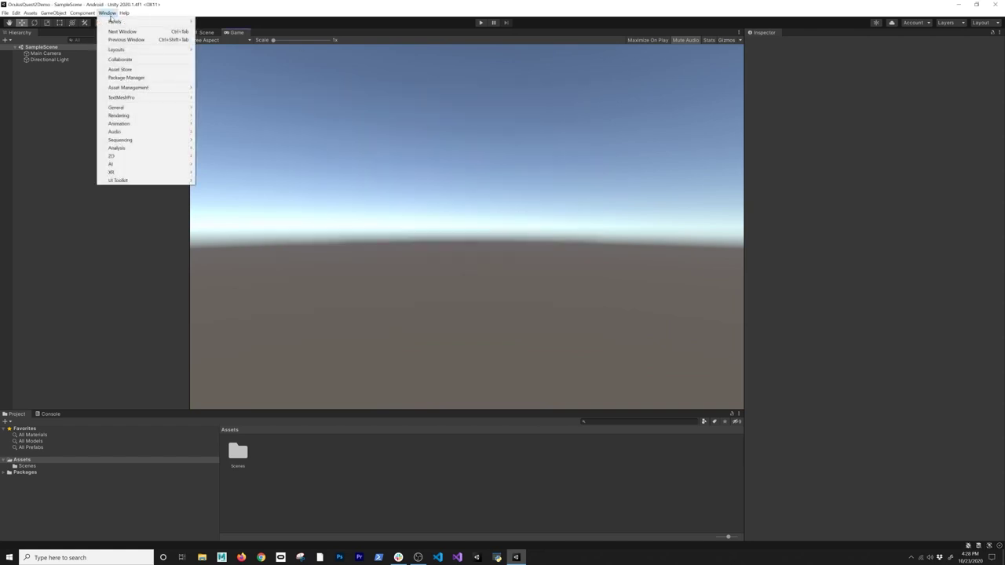
pyautogui.click(120, 70)
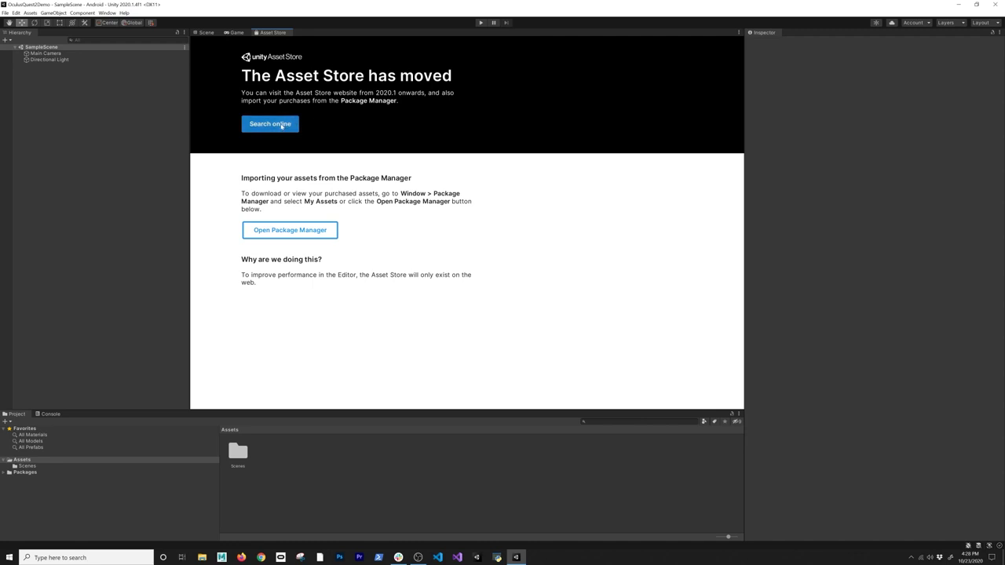
pyautogui.click(281, 124)
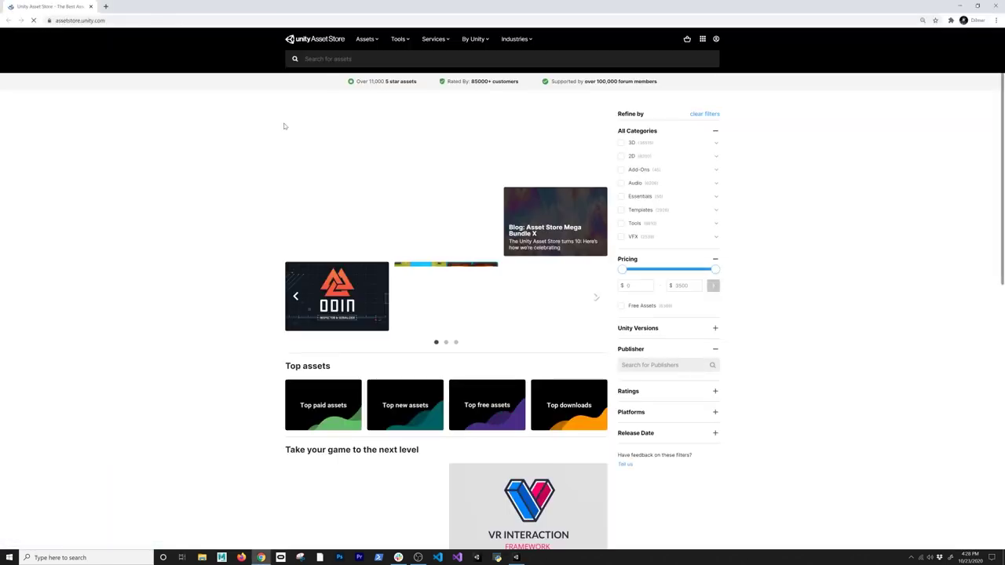
# - Accept the privacy update and search the Asset Store for 'Oculus Integration'
pyautogui.click(445, 60)
pyautogui.write('Ocu')
pyautogui.press('Return')
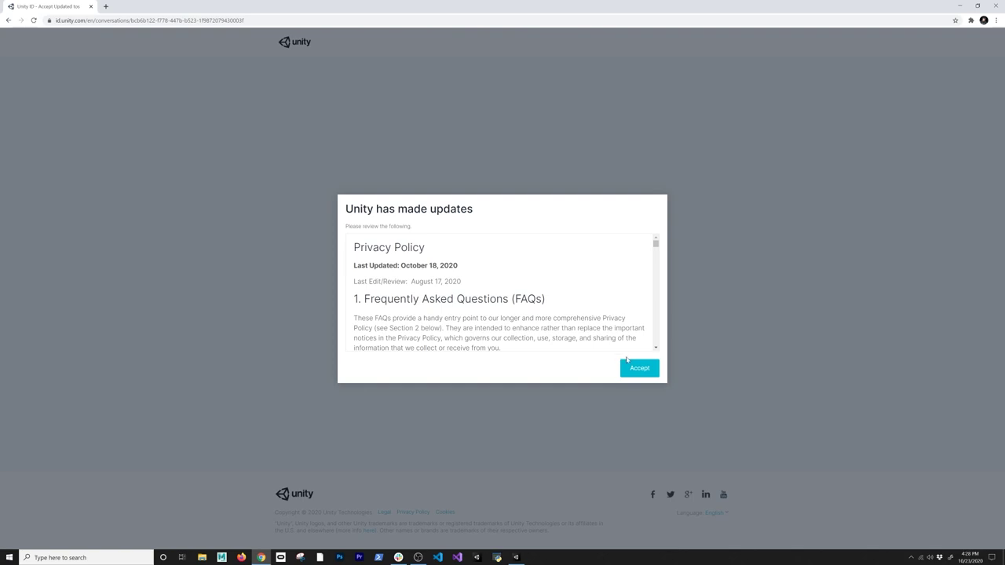
pyautogui.click(627, 368)
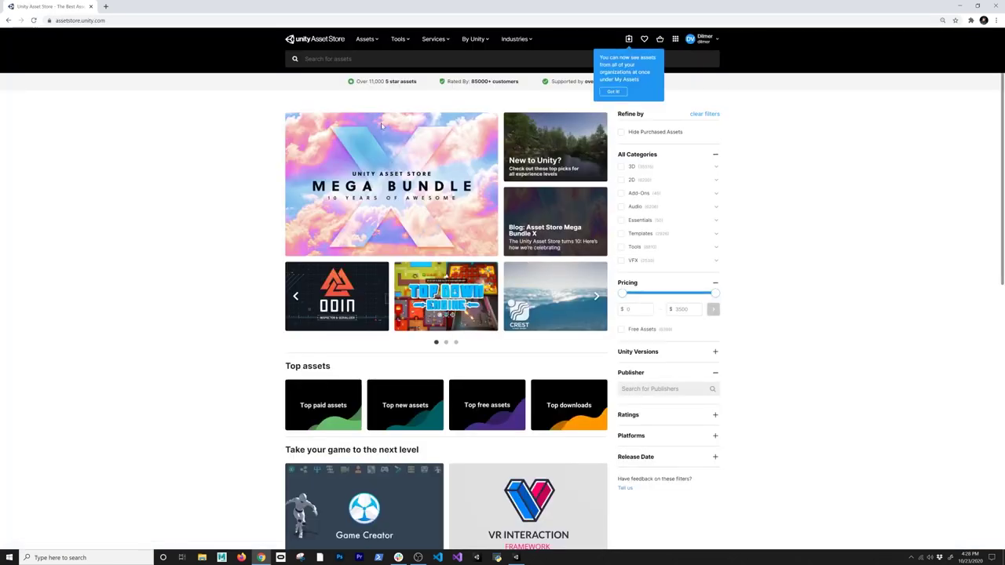
pyautogui.click(381, 59)
pyautogui.write('Ocu')
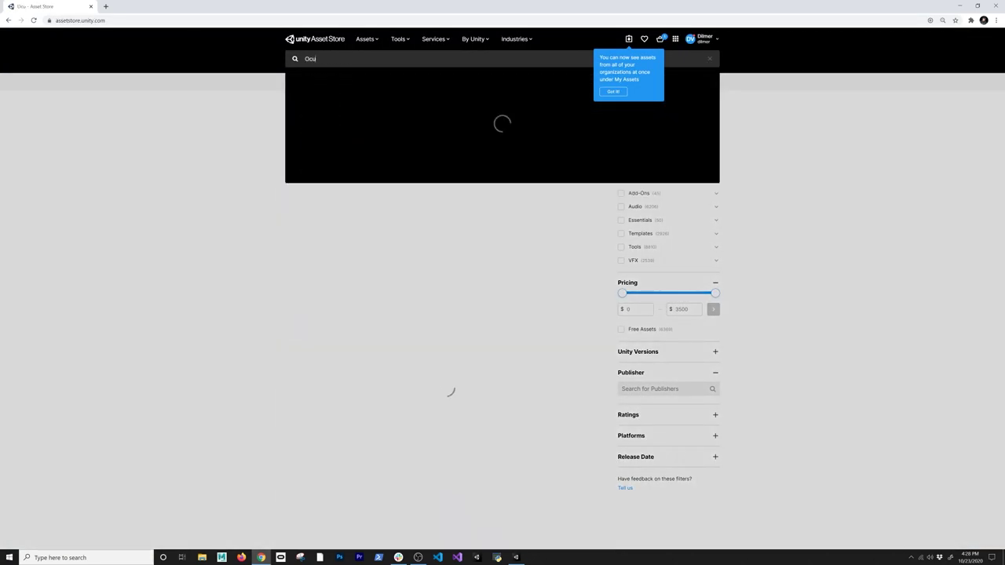
pyautogui.write('lus I')
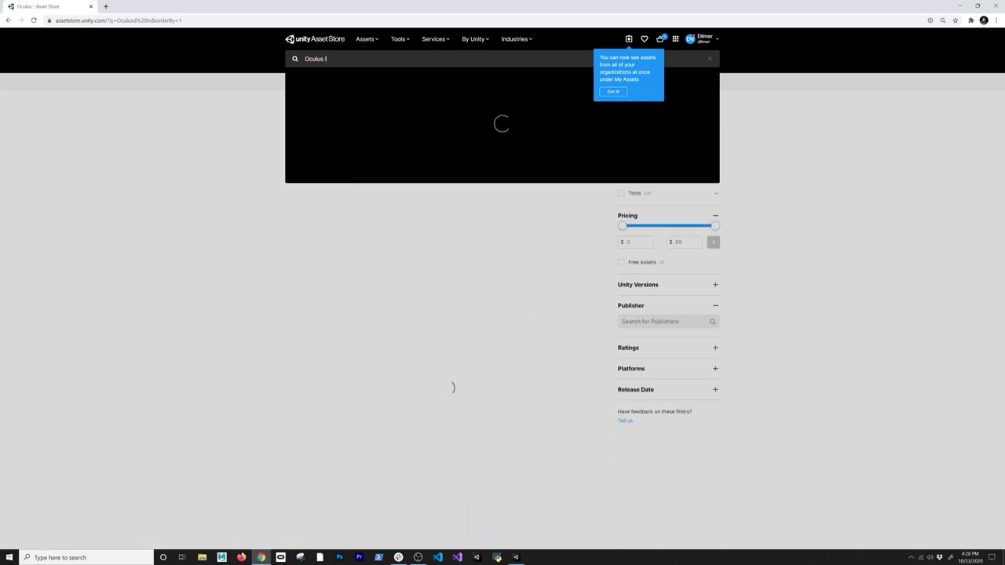
pyautogui.write('ntegra')
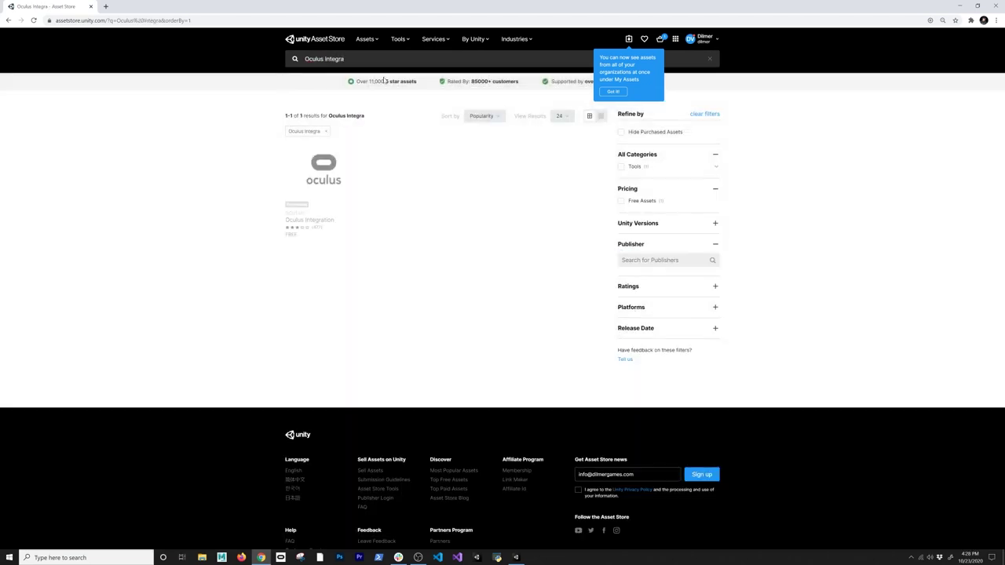
# - Open the Oculus Integration package page and send it to the Unity editor
pyautogui.click(355, 193)
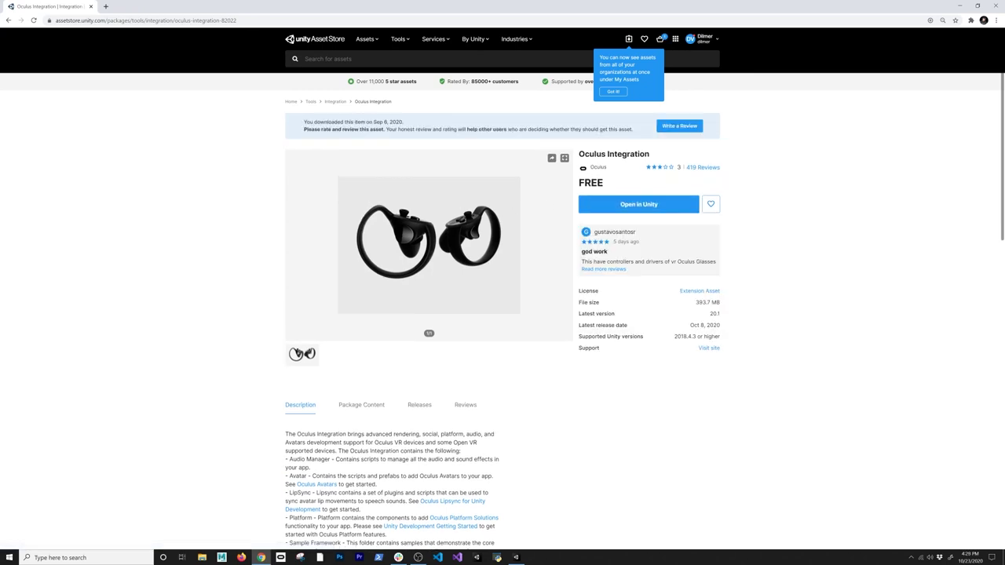
pyautogui.click(657, 201)
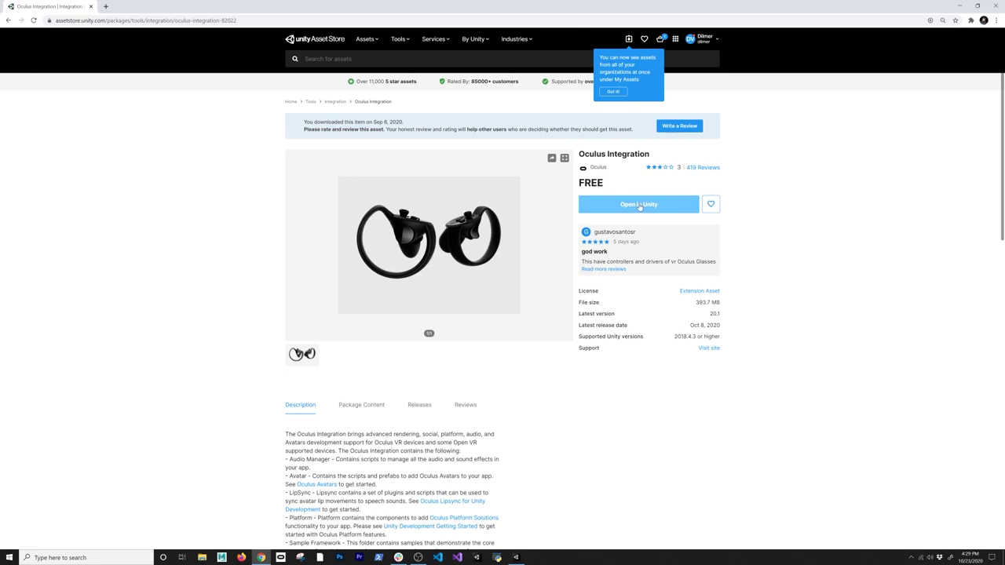
pyautogui.click(640, 205)
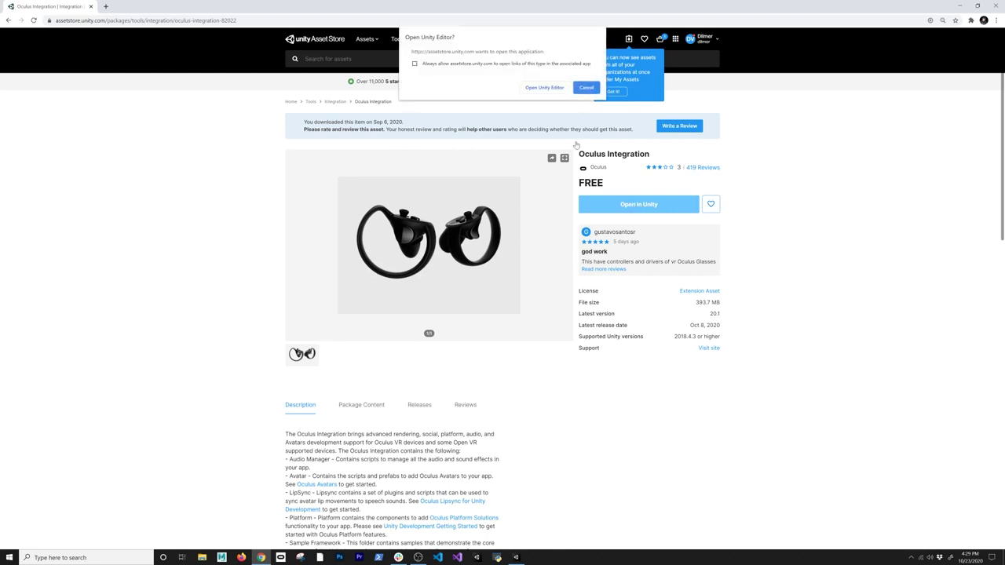
pyautogui.click(544, 87)
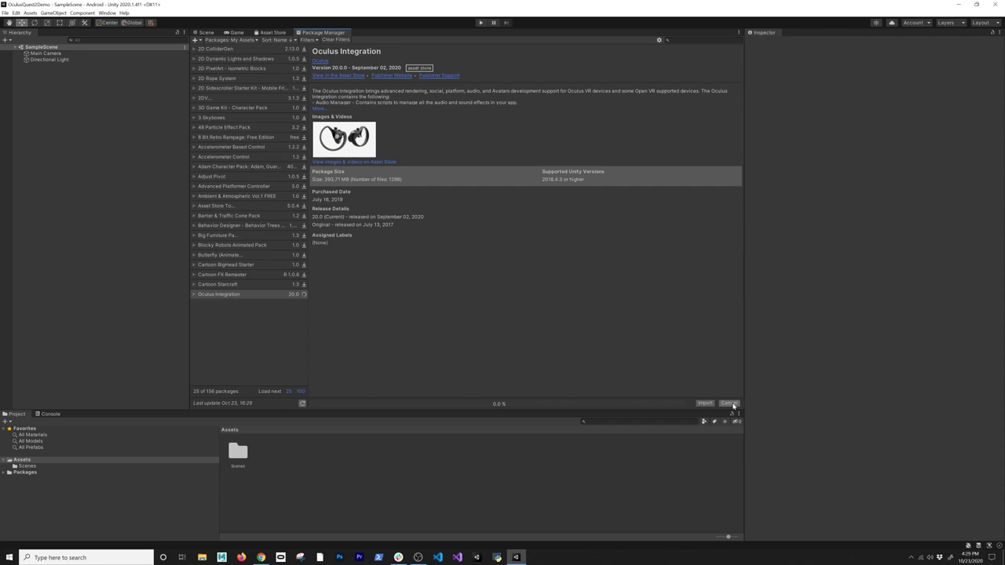
# - Import Oculus Integration 20.1 from Package Manager with all package files included
pyautogui.click(698, 403)
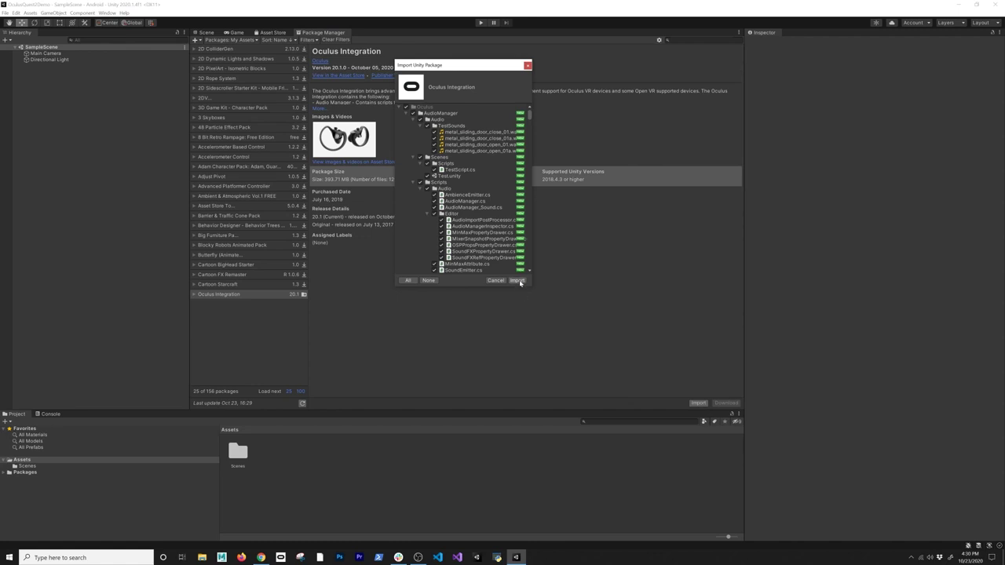
pyautogui.click(517, 280)
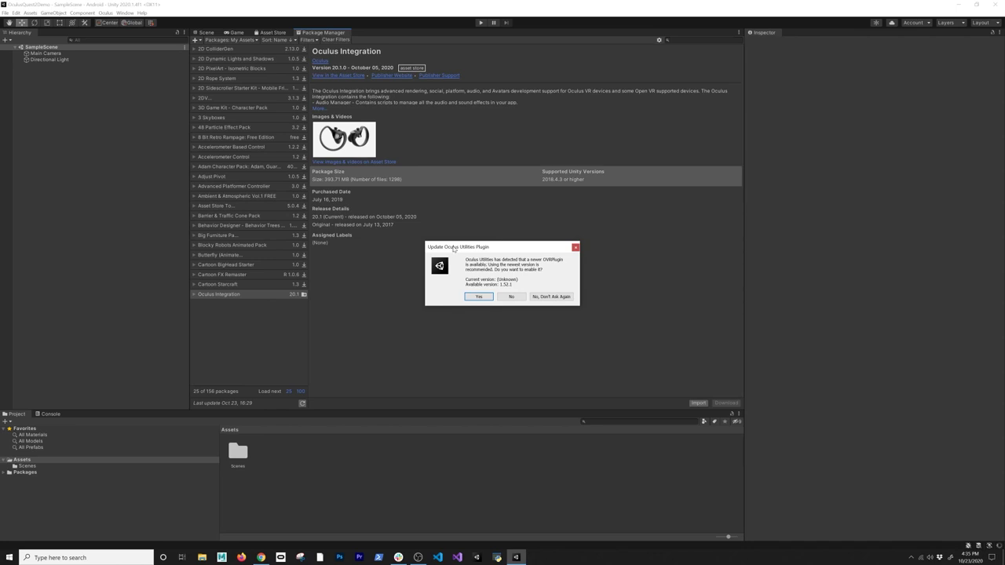
# - Accept the OVRPlugin 1.52.1 update and spatializer upgrade, restarting Unity after each
pyautogui.click(476, 296)
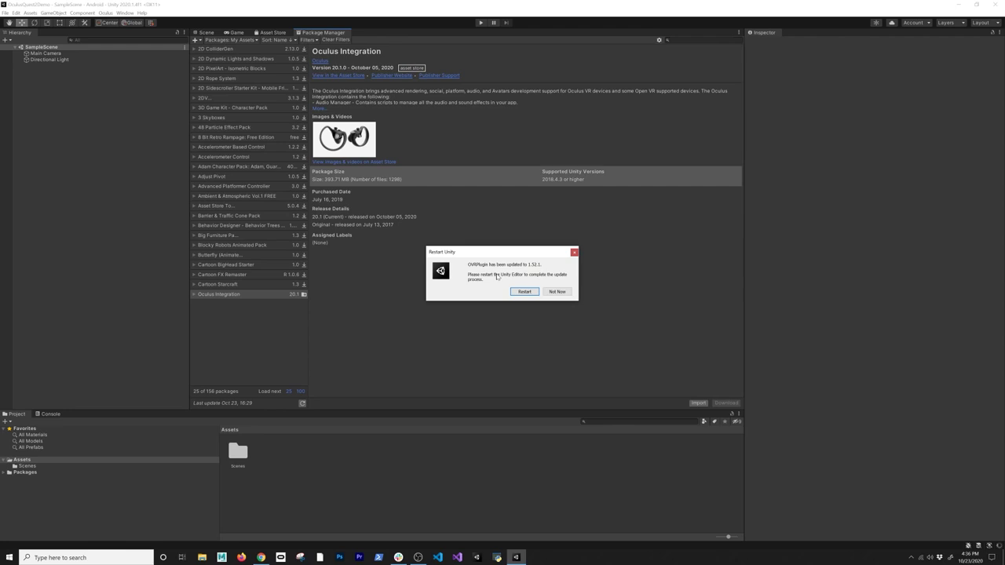
pyautogui.click(524, 292)
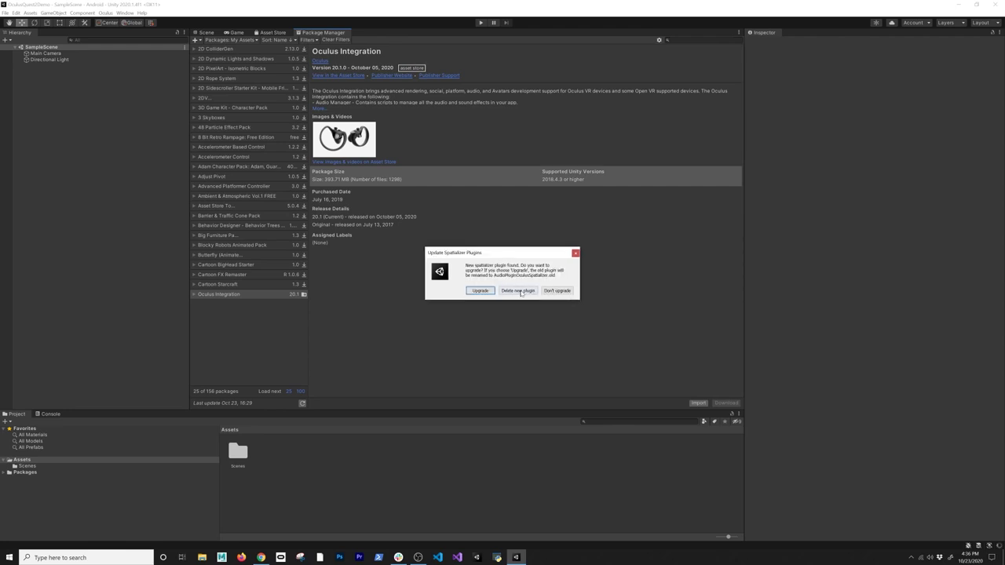
pyautogui.click(480, 291)
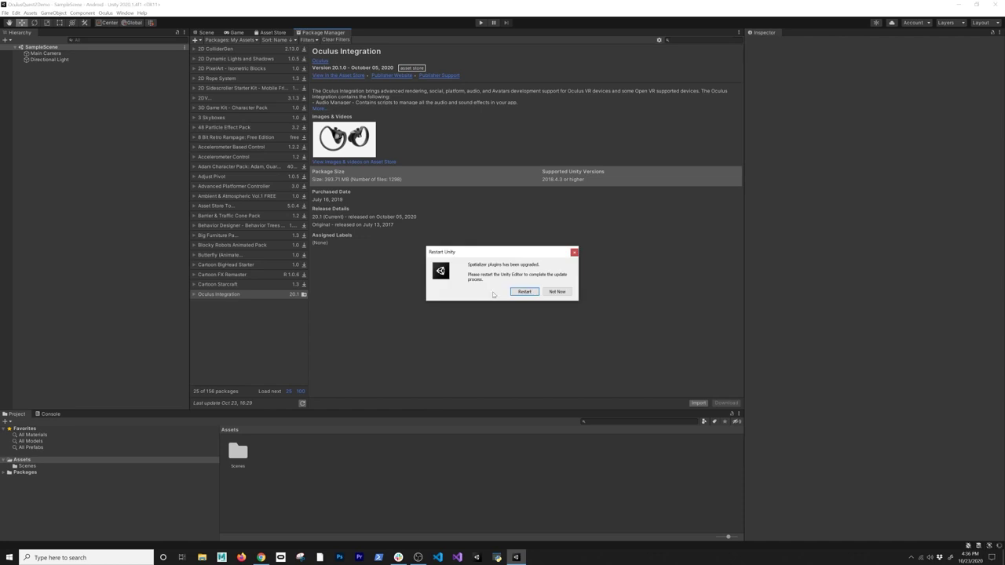
pyautogui.click(522, 292)
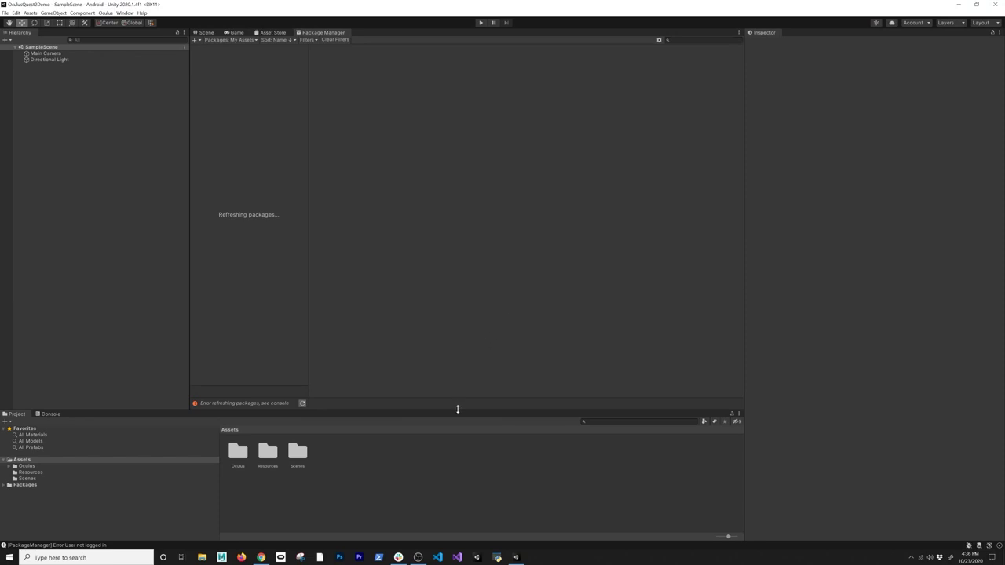
# - Enlarge the Project panel and browse to Assets > Oculus > SampleFramework > Usage
pyautogui.moveTo(456, 409); pyautogui.dragTo(457, 324)
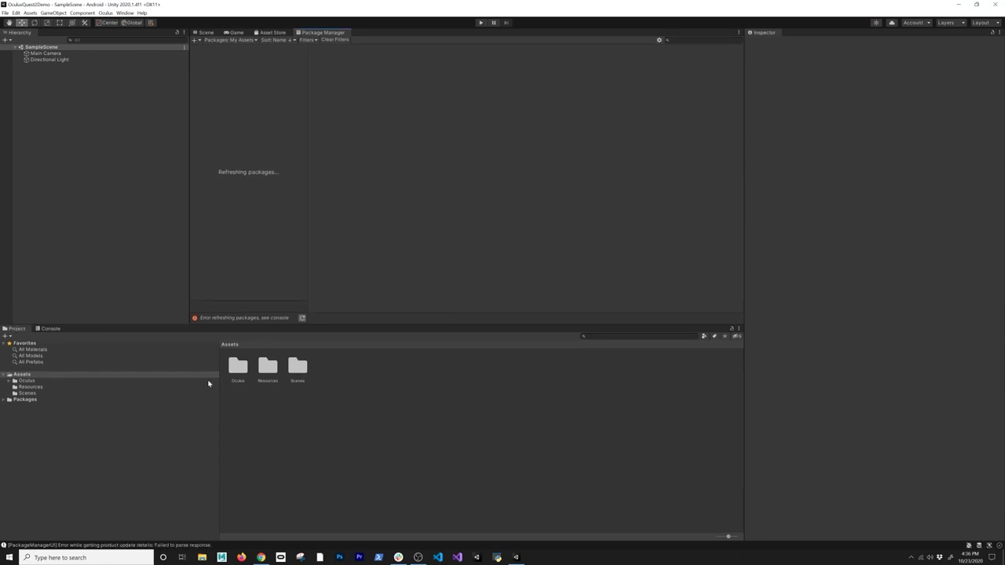
pyautogui.click(24, 381)
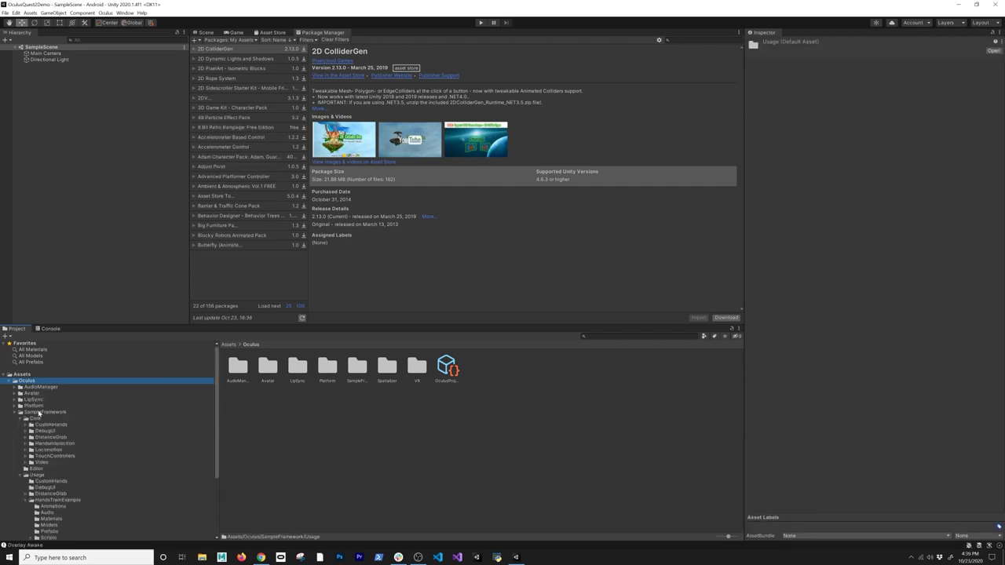
pyautogui.scroll(-3, 106, 431)
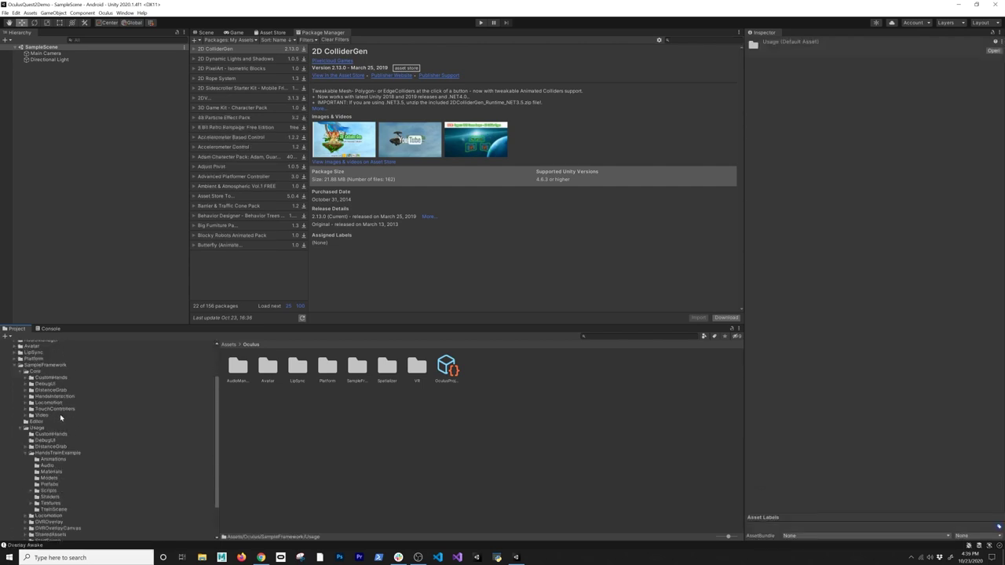
pyautogui.scroll(-3, 82, 434)
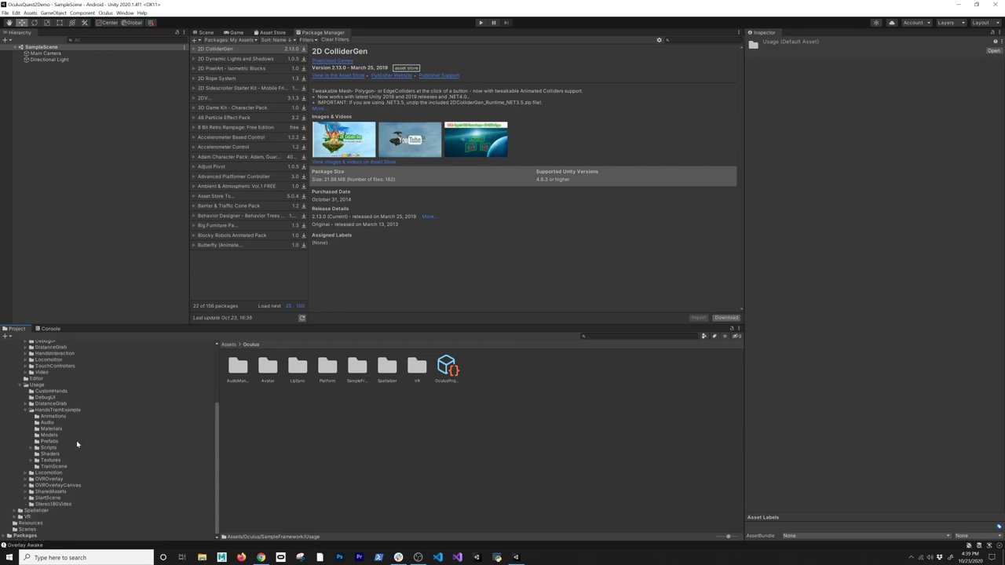
pyautogui.click(38, 386)
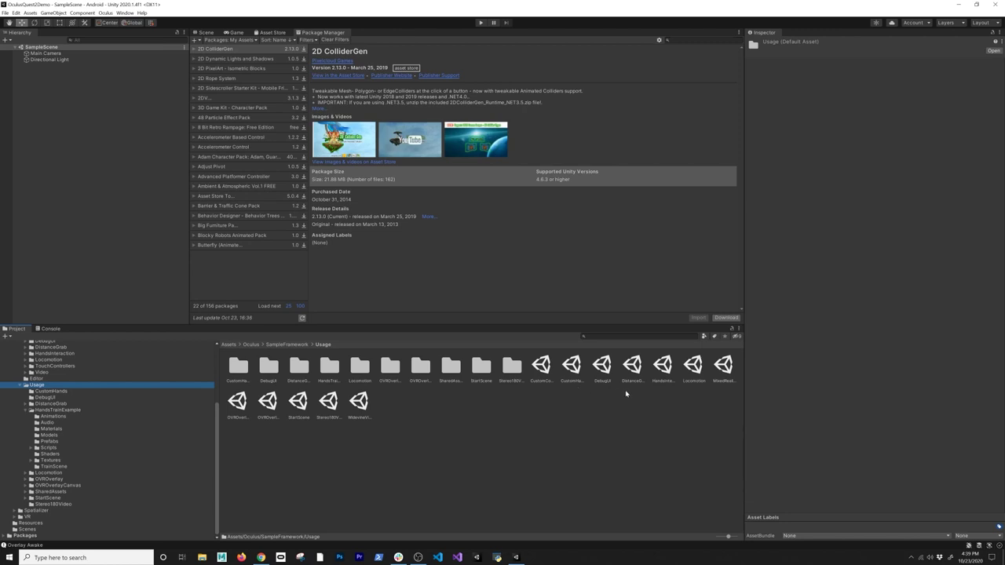
# - Open HandsInteractionTrainScene and orbit the Scene view around the train set and button panel
pyautogui.doubleClick(665, 367)
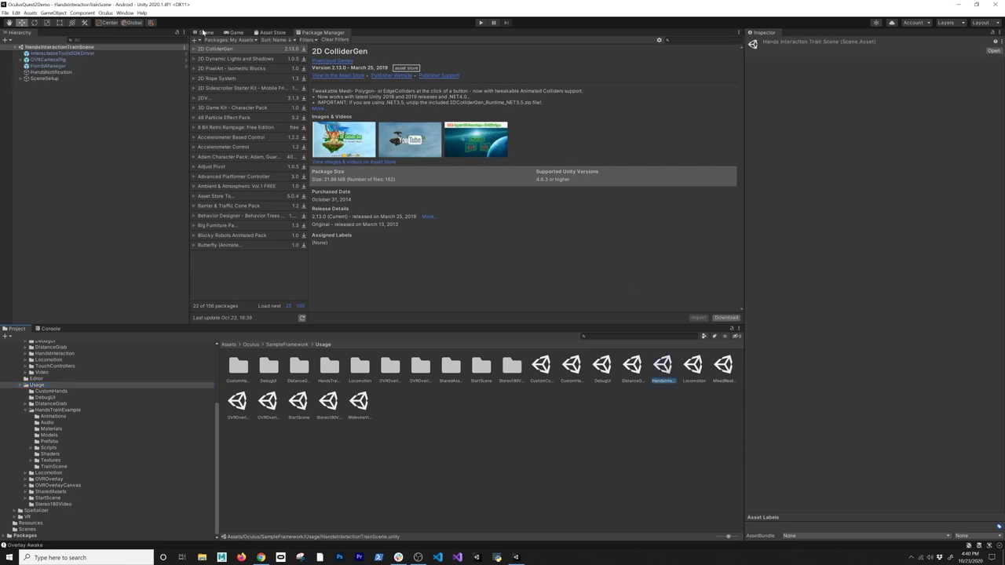
pyautogui.click(205, 32)
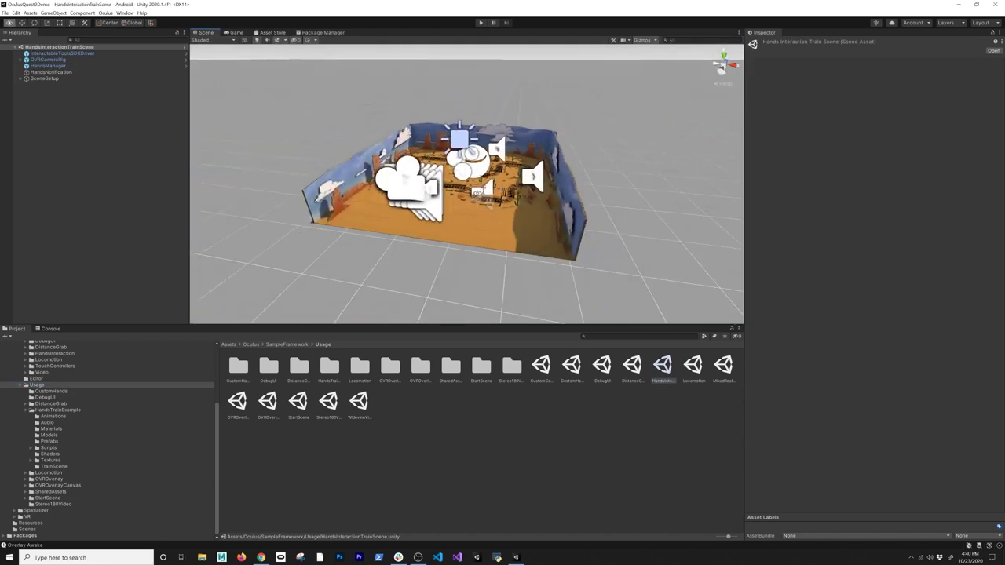
pyautogui.keyDown('alt'); pyautogui.moveTo(440, 204); pyautogui.dragTo(377, 212); pyautogui.keyUp('alt')
pyautogui.scroll(5, 249, 223)
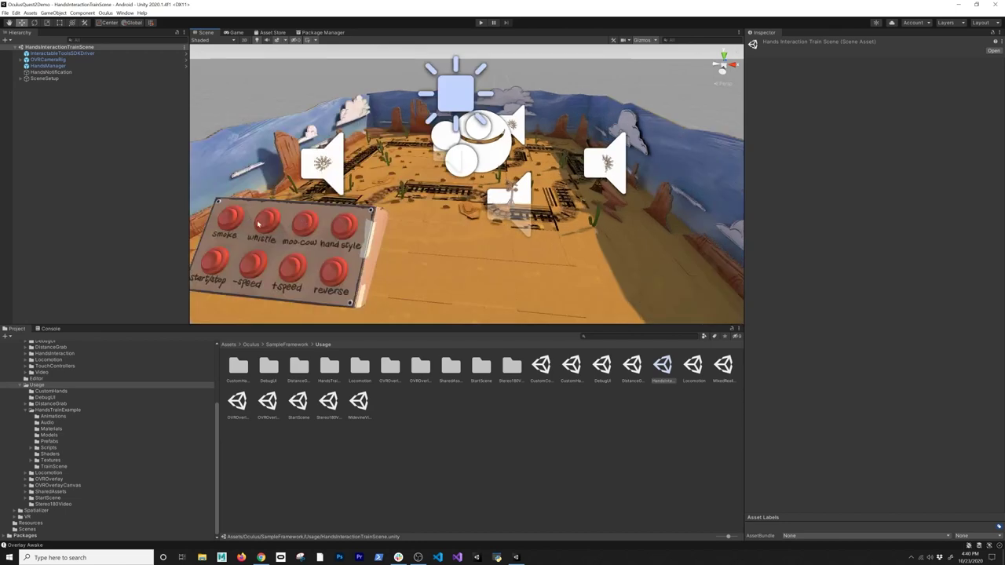
pyautogui.keyDown('alt'); pyautogui.moveTo(273, 227); pyautogui.dragTo(370, 217); pyautogui.keyUp('alt')
pyautogui.moveTo(413, 152)
pyautogui.keyDown('alt'); pyautogui.mouseDown()
pyautogui.moveTo(471, 157)
pyautogui.moveTo(402, 142)
pyautogui.mouseUp(); pyautogui.keyUp('alt')
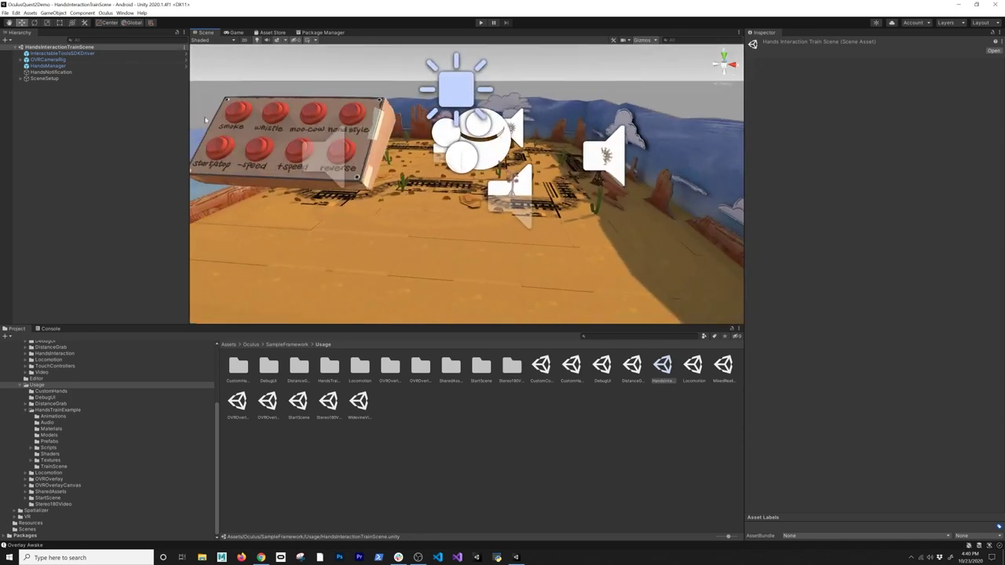
pyautogui.click(5, 12)
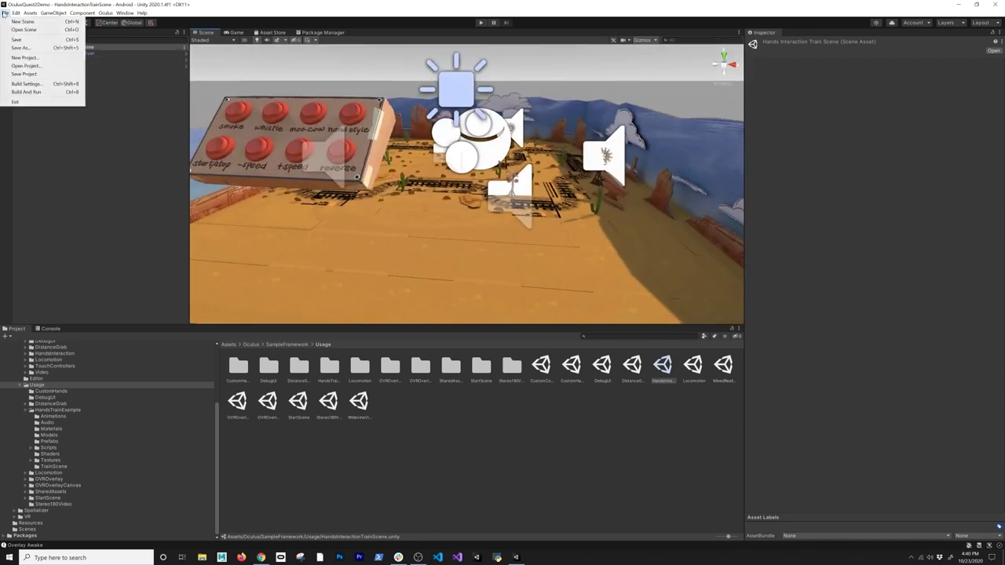
# - Add the open train scene to the build list and bring up Player Settings
pyautogui.click(30, 84)
pyautogui.click(563, 168)
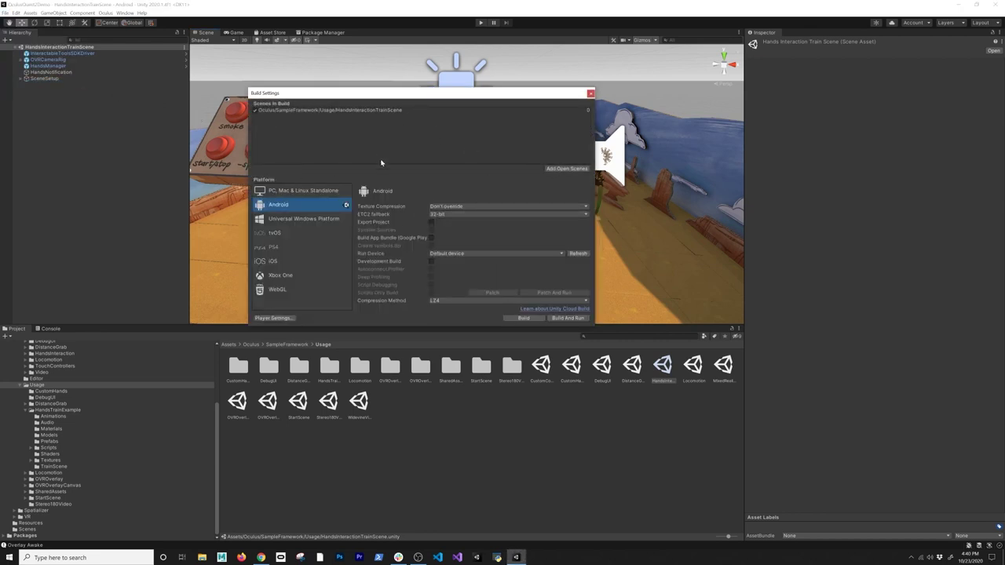
pyautogui.click(283, 318)
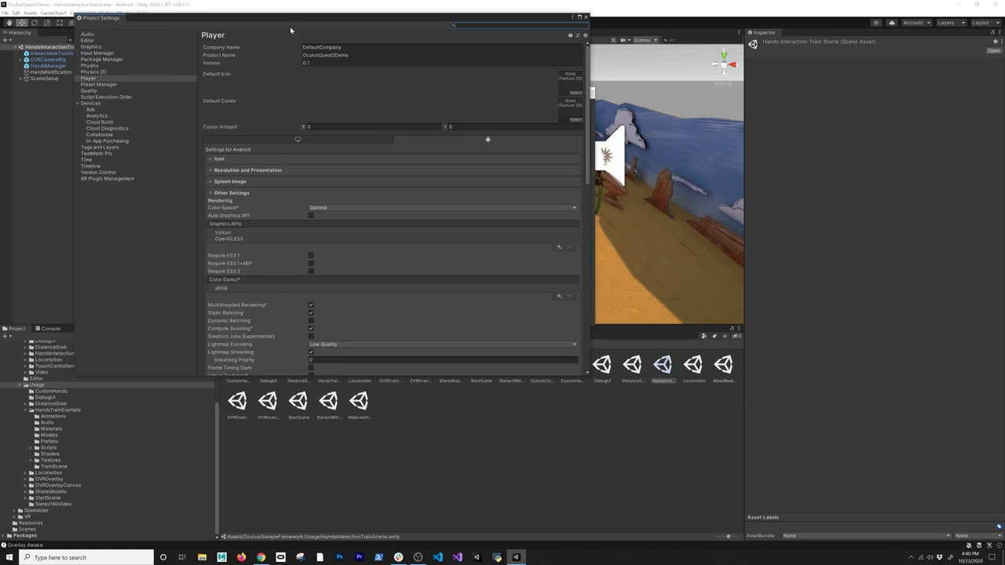
pyautogui.moveTo(291, 22); pyautogui.dragTo(344, 80)
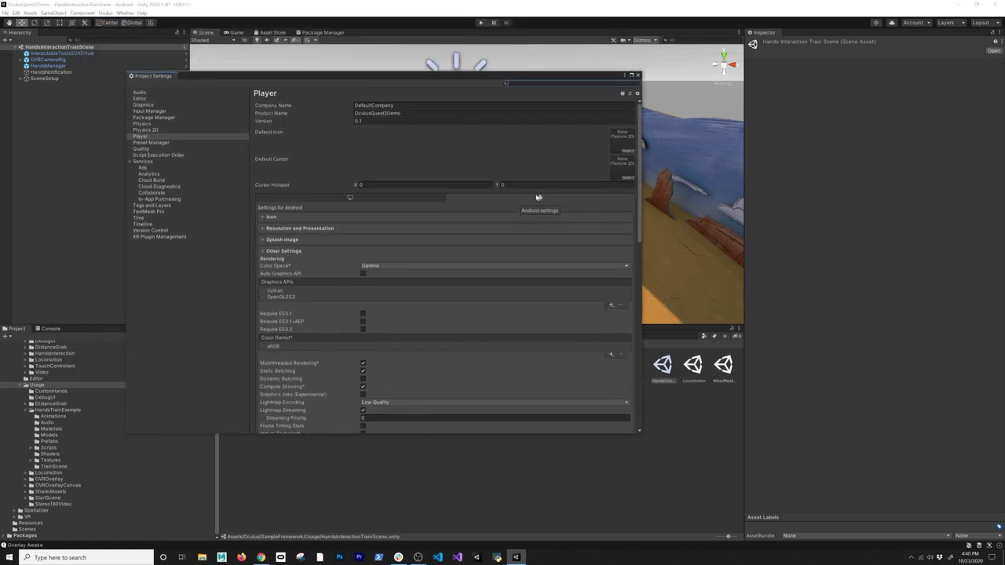
# - Enter the company name and set the product name to Quest2Hello, then scroll to Identification
pyautogui.click(380, 113)
pyautogui.click(374, 105)
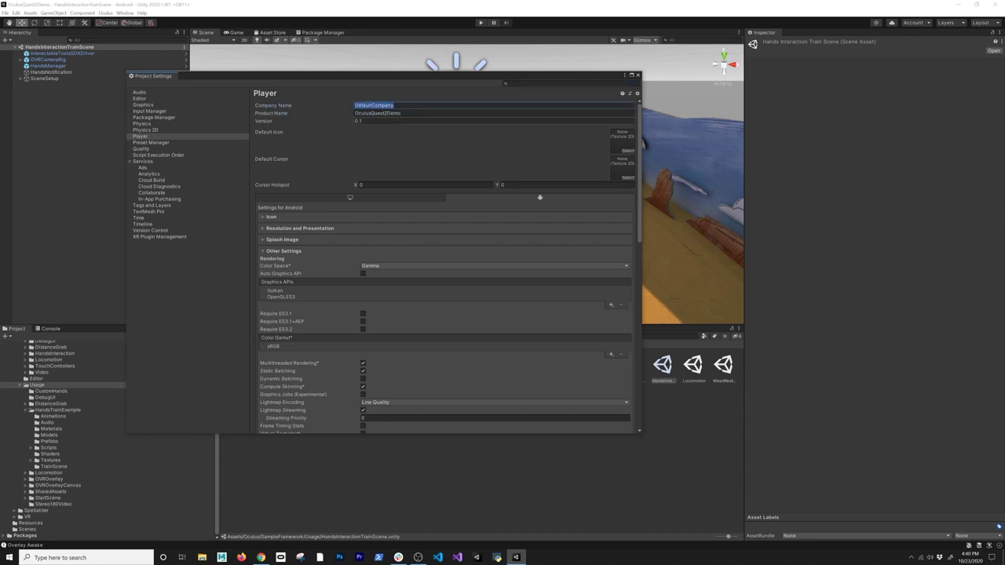
pyautogui.write('Dilmer Games LLC')
pyautogui.press('Tab')
pyautogui.click(402, 113)
pyautogui.hotkey('ctrl', 'a')
pyautogui.write('OculusQ')
pyautogui.hotkey('ctrl', 'a')
pyautogui.write('Que')
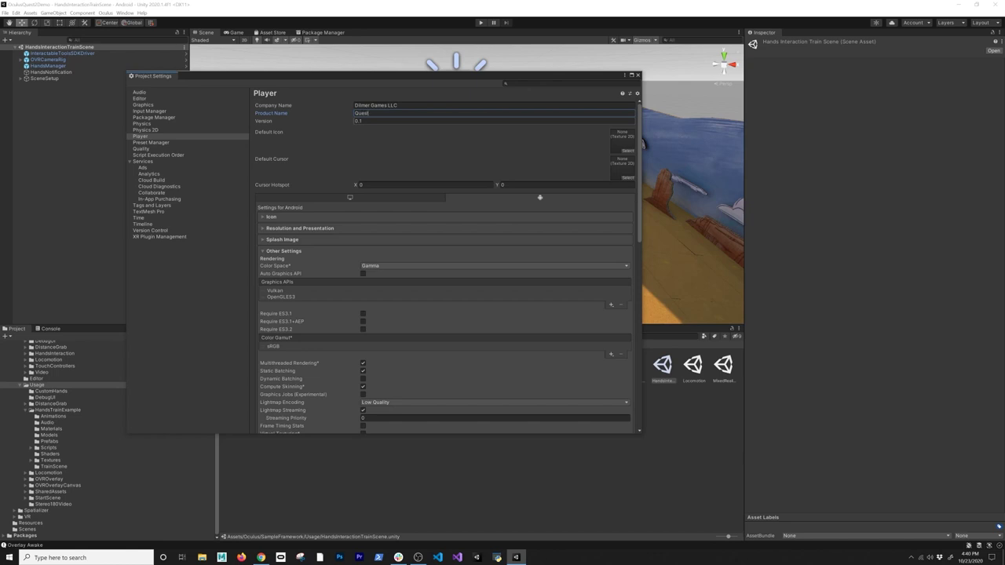
pyautogui.write('st2GHello')
pyautogui.moveTo(641, 216); pyautogui.dragTo(642, 234)
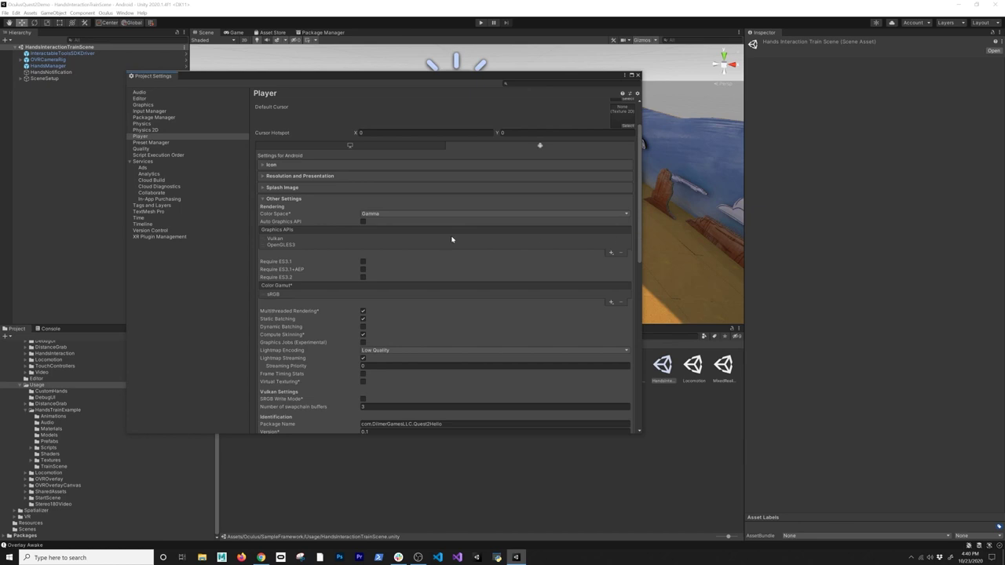
pyautogui.scroll(-6, 333, 276)
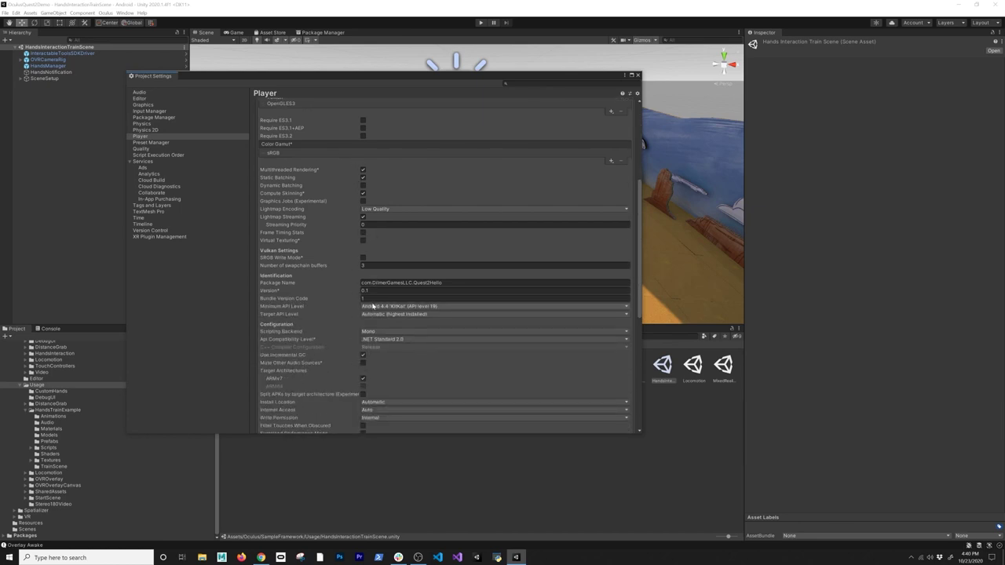
pyautogui.scroll(-5, 396, 320)
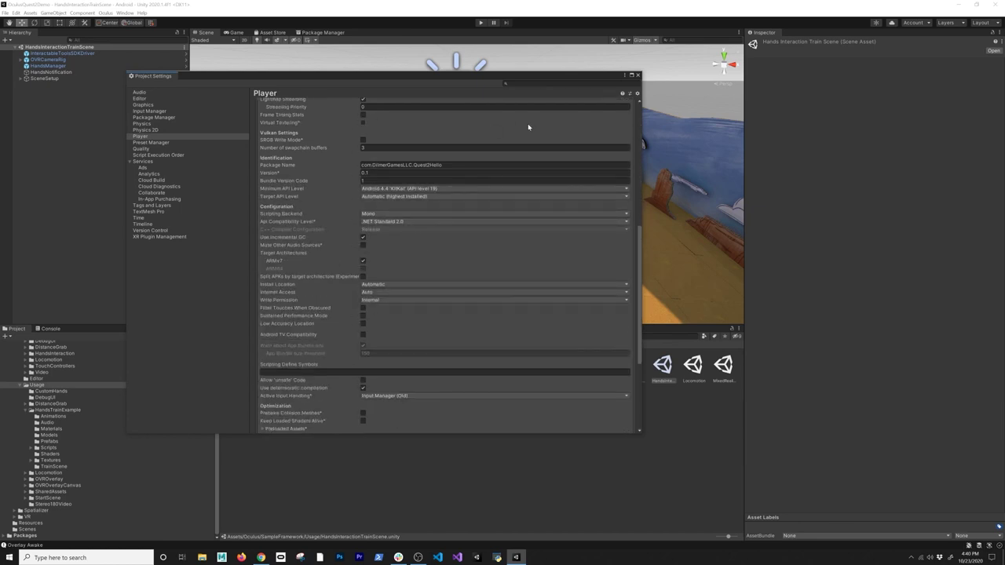
# - Build the Android package to the Desktop as Train
pyautogui.click(638, 74)
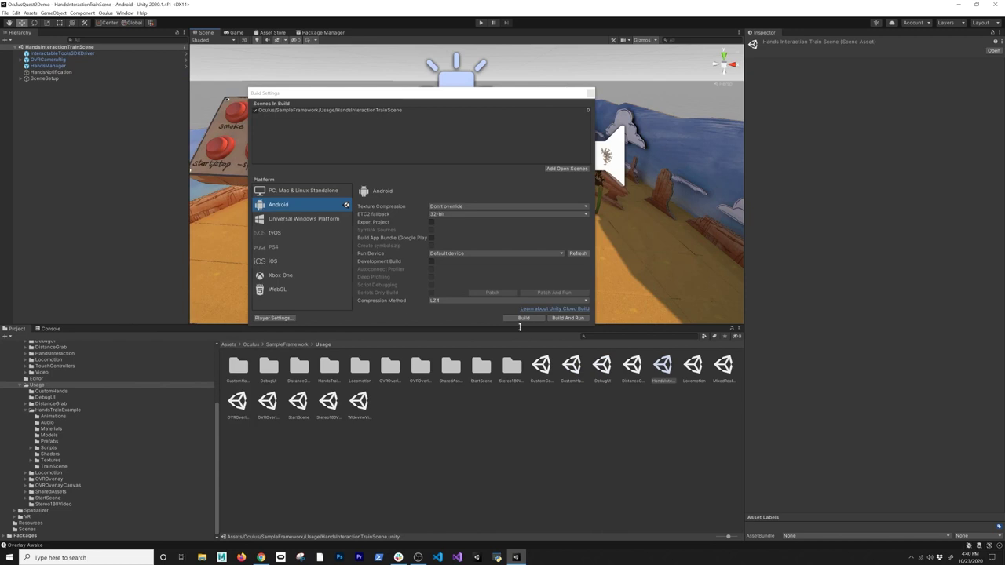
pyautogui.click(524, 318)
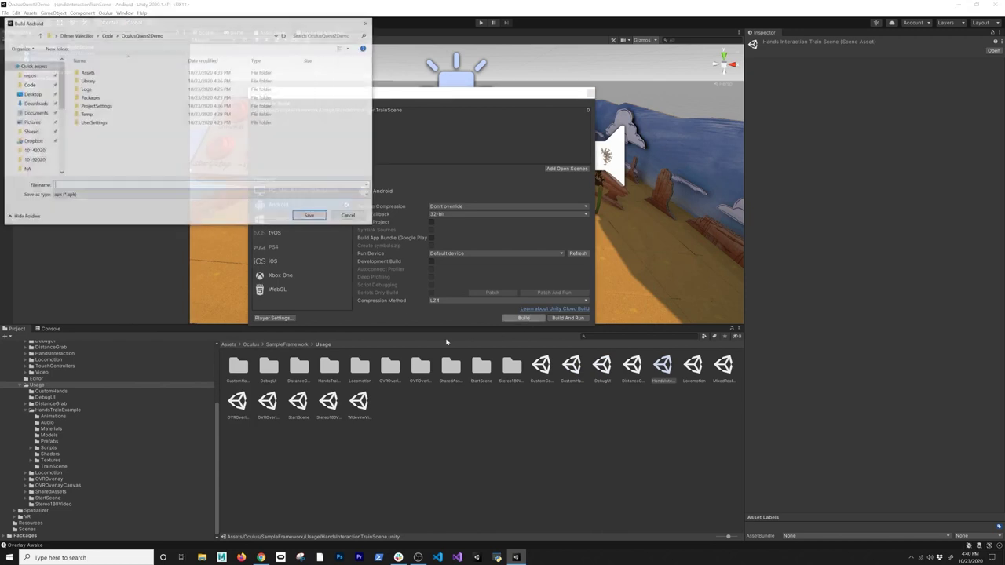
pyautogui.click(32, 93)
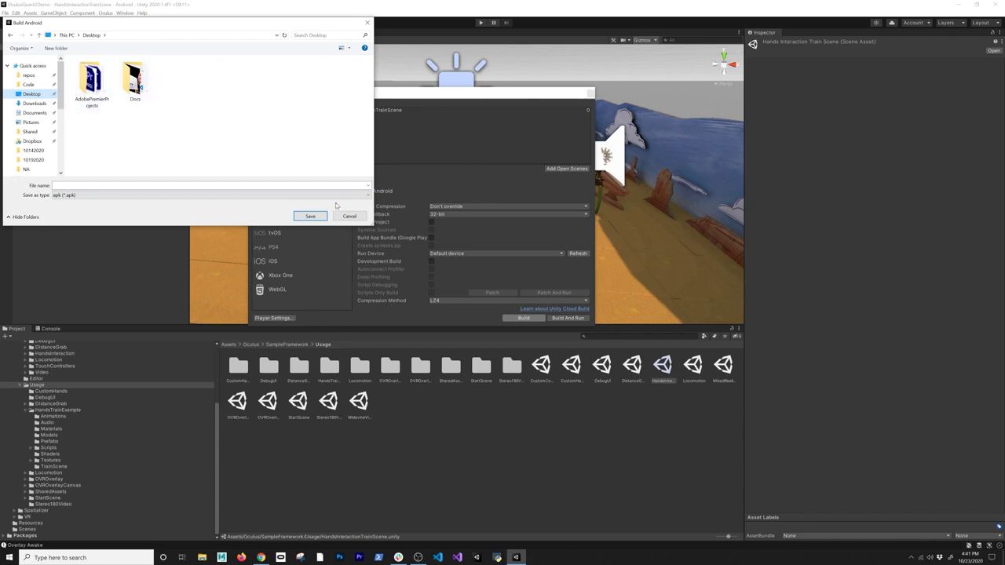
pyautogui.click(78, 185)
pyautogui.write('TrainDemo')
pyautogui.press('Return')
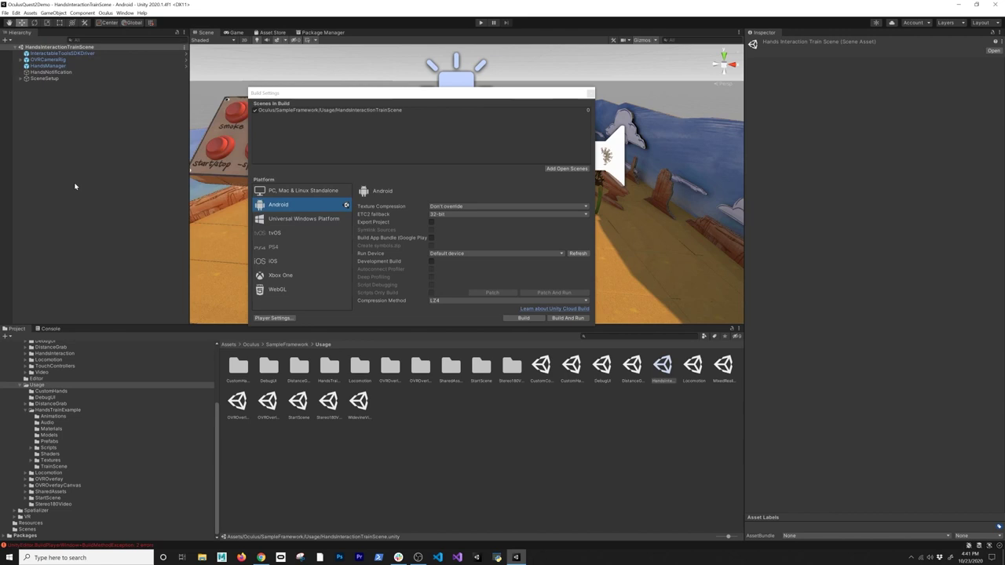
# - Inspect the first build error in the Console, the Vulkan-does-not-support-XR failure
pyautogui.click(109, 547)
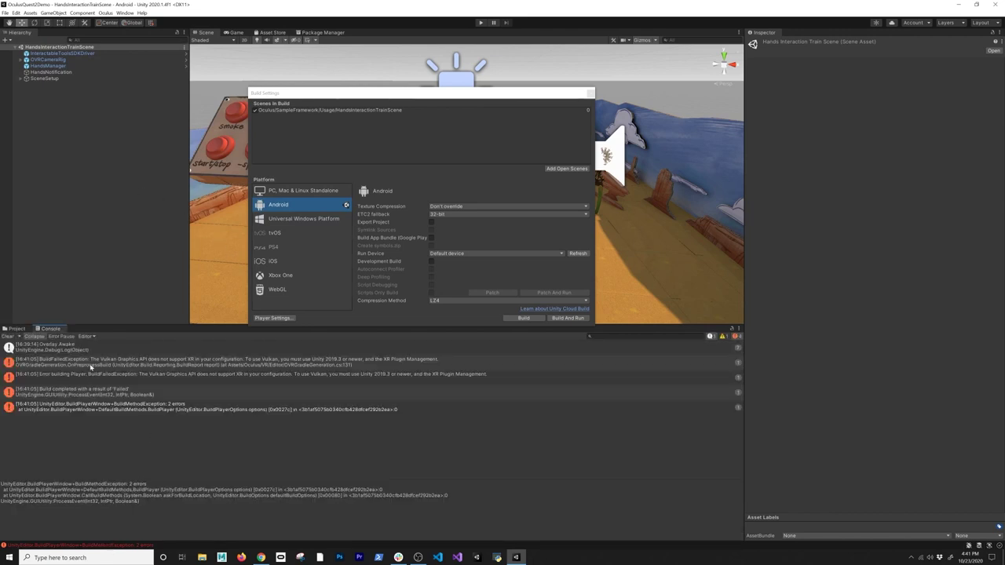
pyautogui.click(91, 365)
pyautogui.click(125, 13)
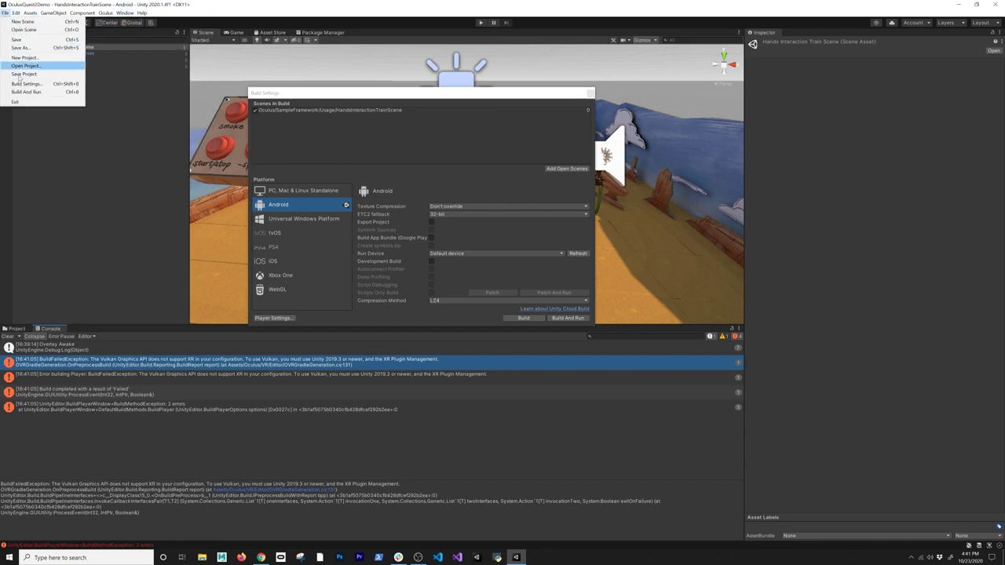
# - In Player Settings, move OpenGLES3 above Vulkan in the Android Graphics APIs list
pyautogui.click(47, 84)
pyautogui.click(273, 318)
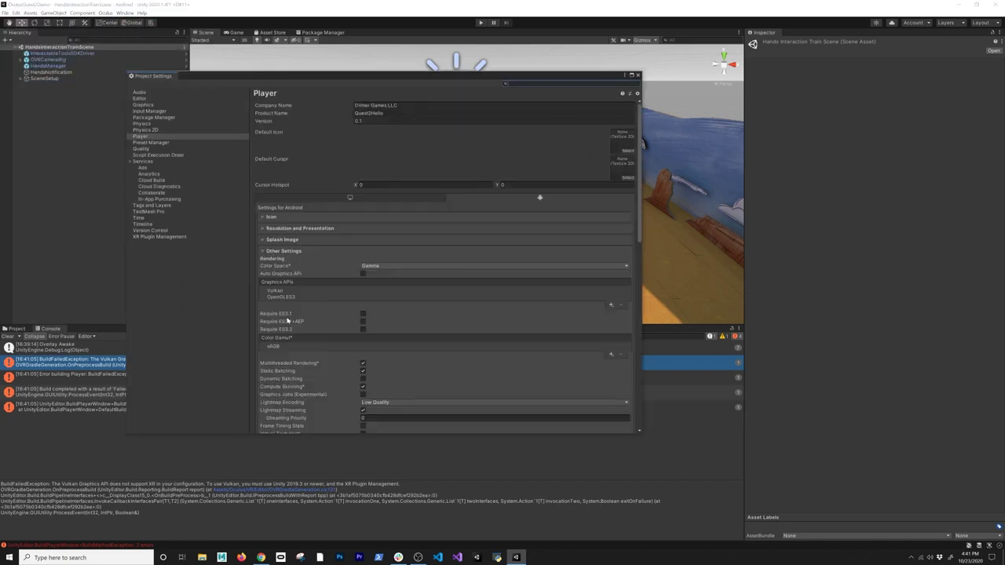
pyautogui.click(277, 296)
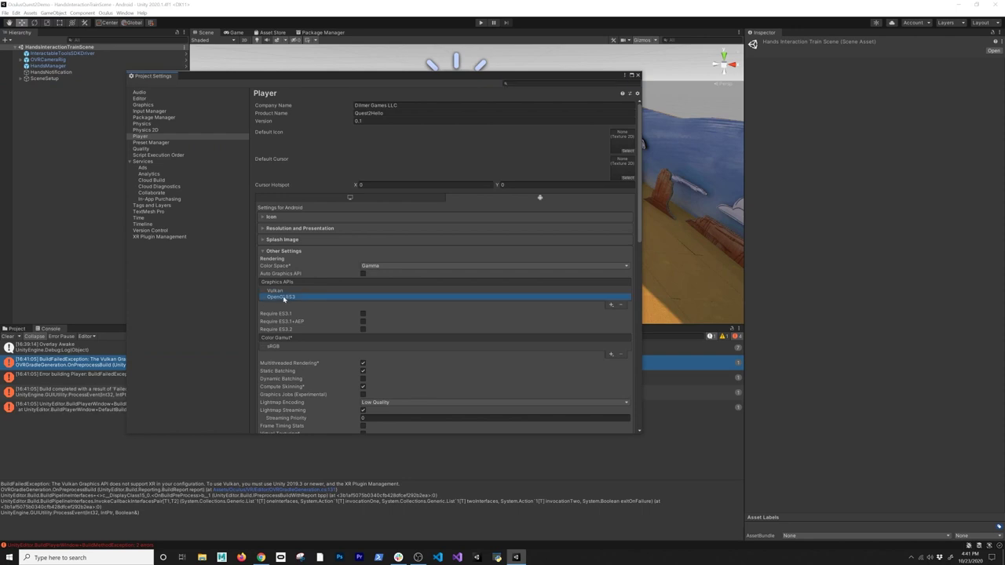
pyautogui.moveTo(282, 298); pyautogui.dragTo(282, 292)
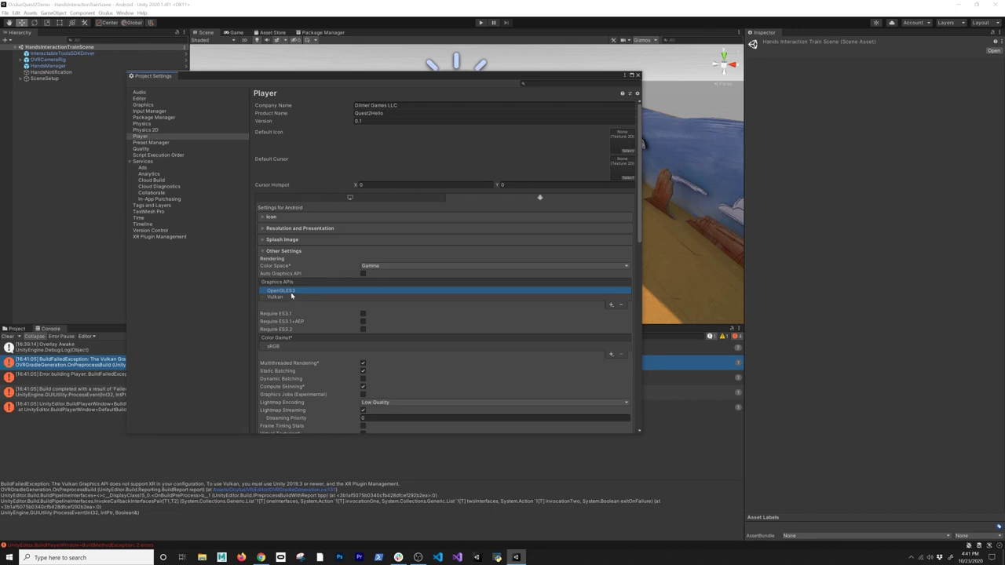
pyautogui.click(637, 74)
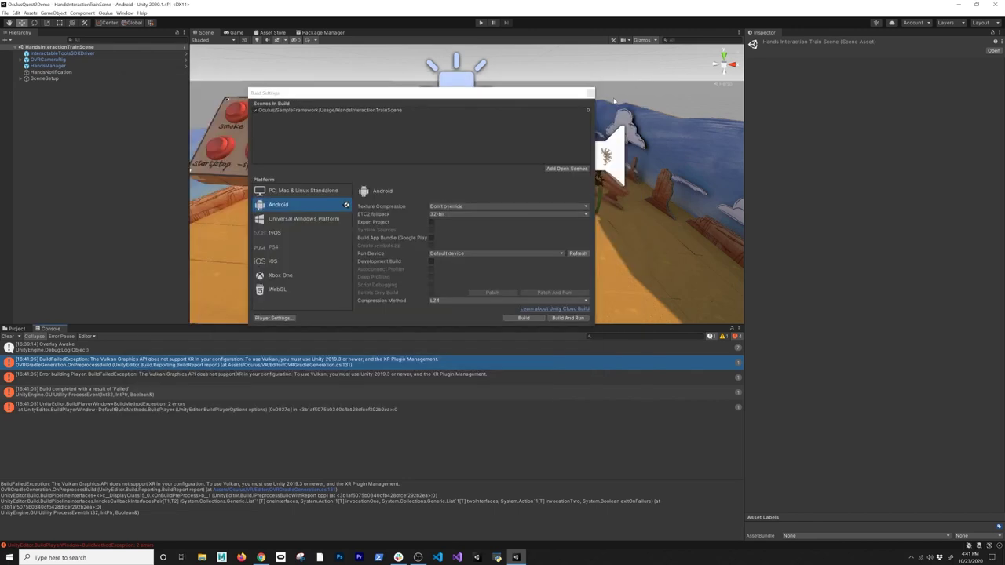
# - Clear the old console errors and build TrainDemo.apk to the Desktop using the highest installed SDK
pyautogui.click(123, 380)
pyautogui.click(168, 394)
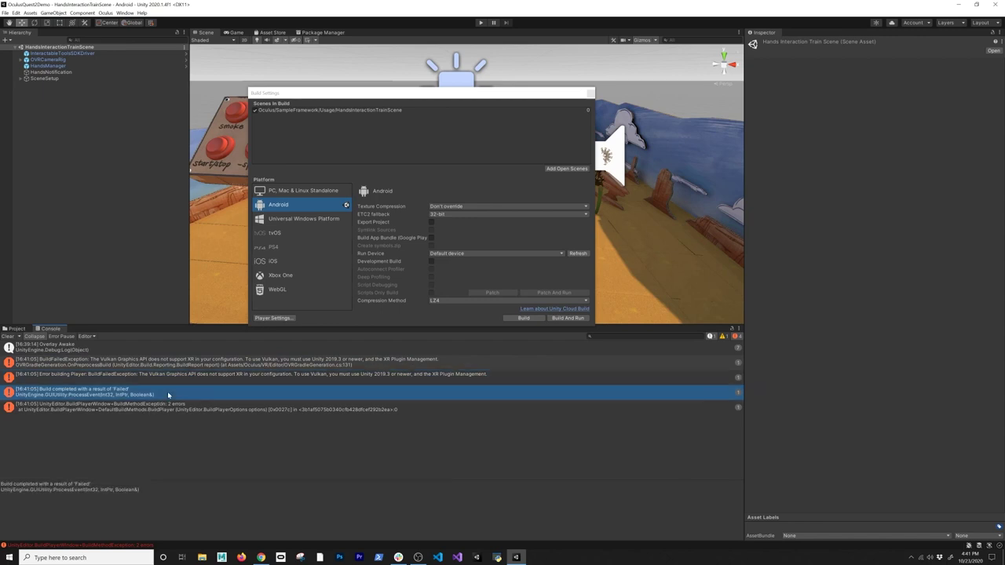
pyautogui.click(9, 337)
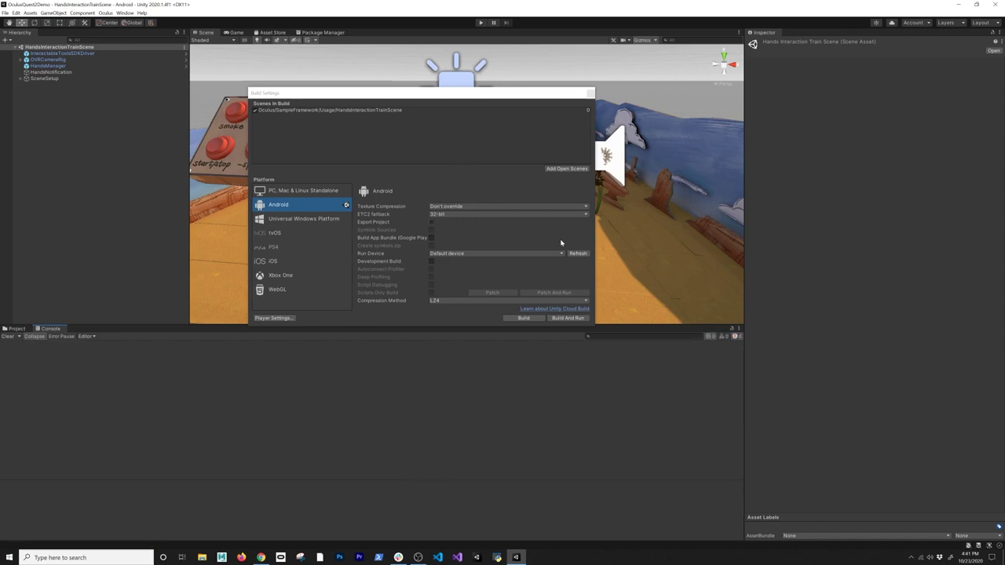
pyautogui.click(524, 318)
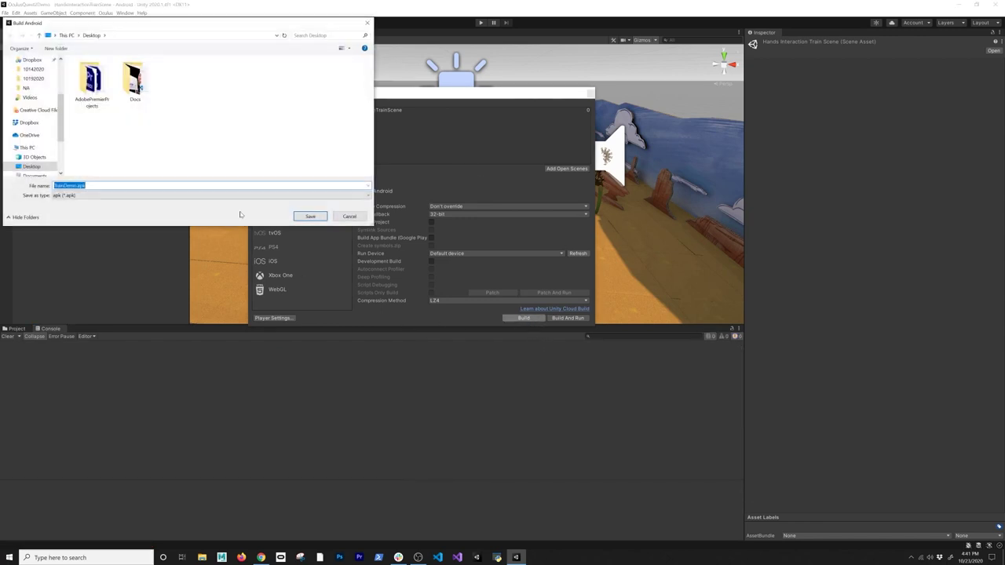
pyautogui.click(309, 216)
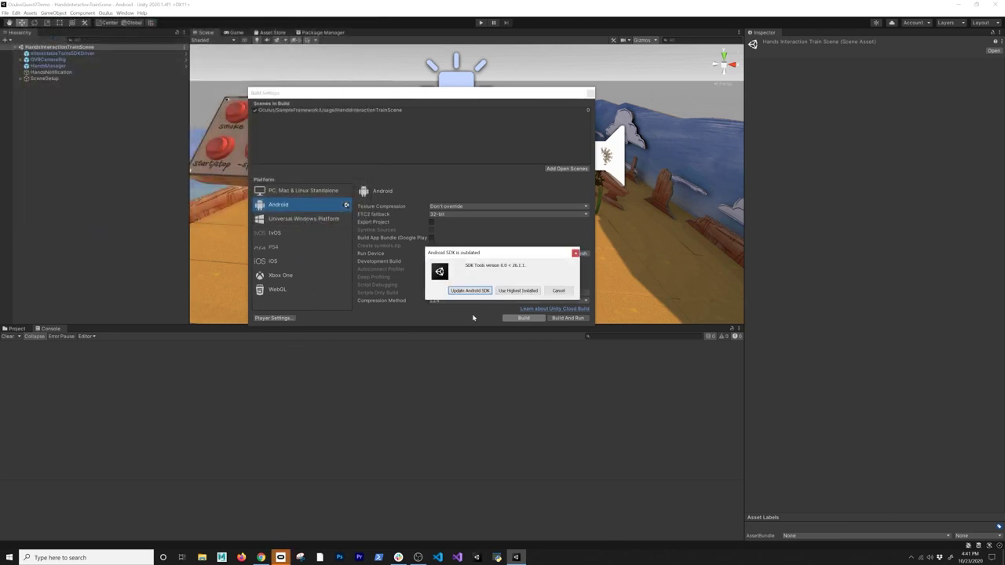
pyautogui.click(506, 291)
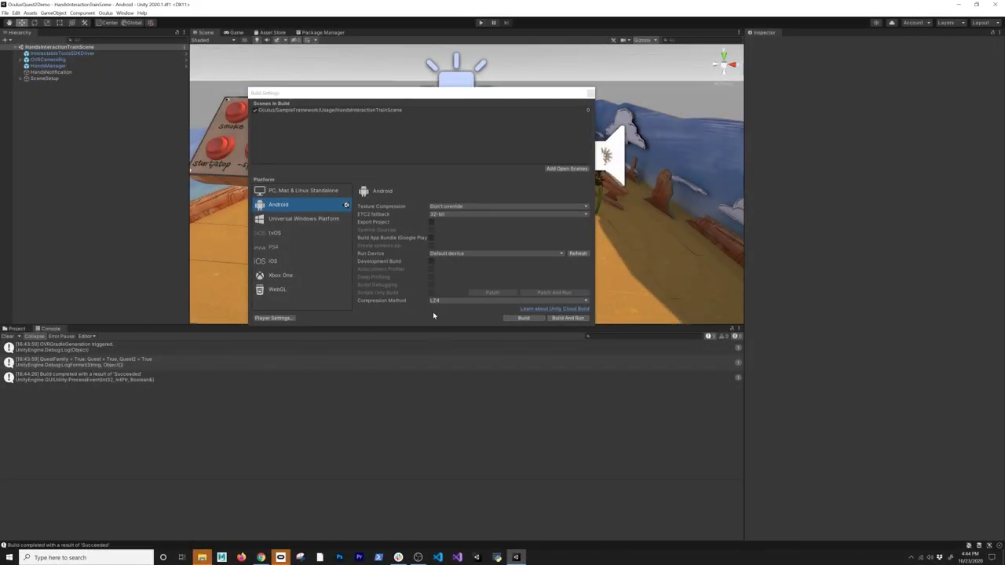
# - Set Run Device to Oculus Quest 2 and Build And Run, overwriting TrainDemo.apk with the highest SDK
pyautogui.click(469, 253)
pyautogui.click(467, 278)
pyautogui.click(554, 317)
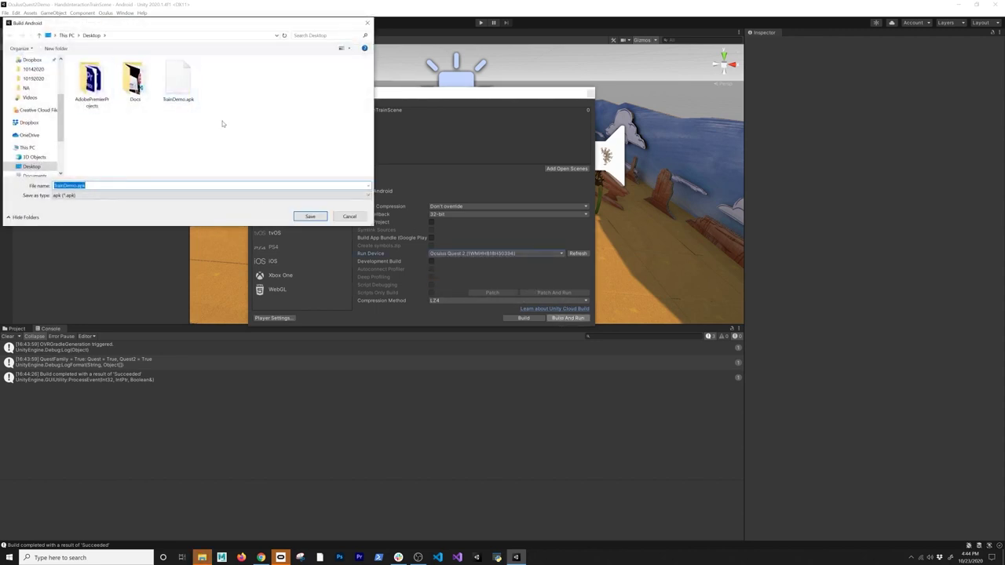
pyautogui.click(314, 217)
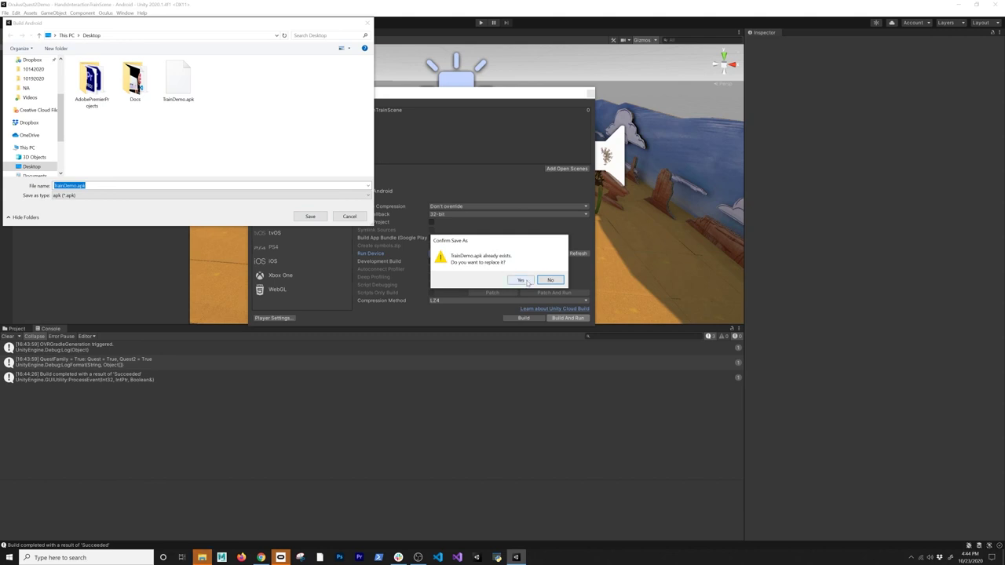
pyautogui.click(520, 280)
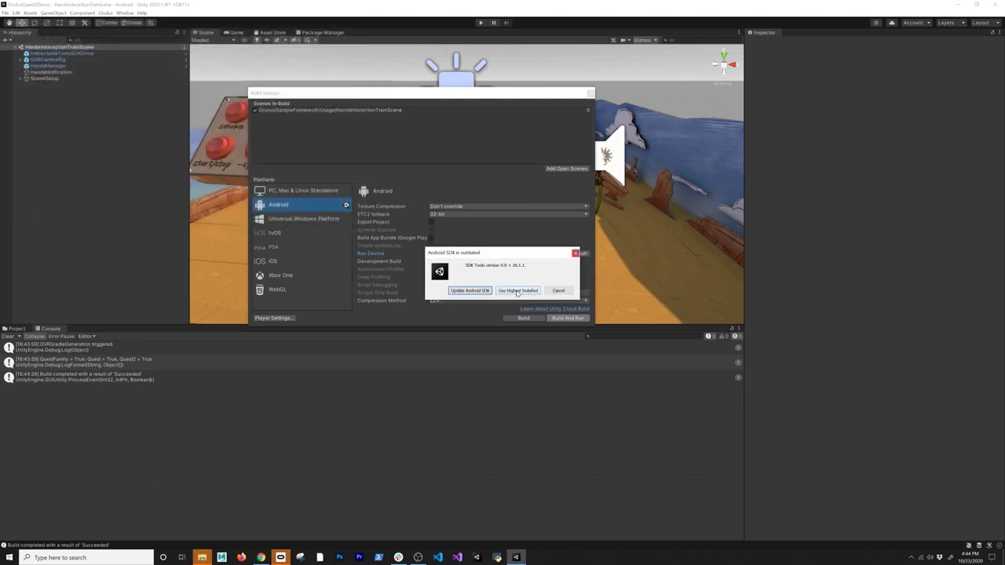
pyautogui.click(518, 291)
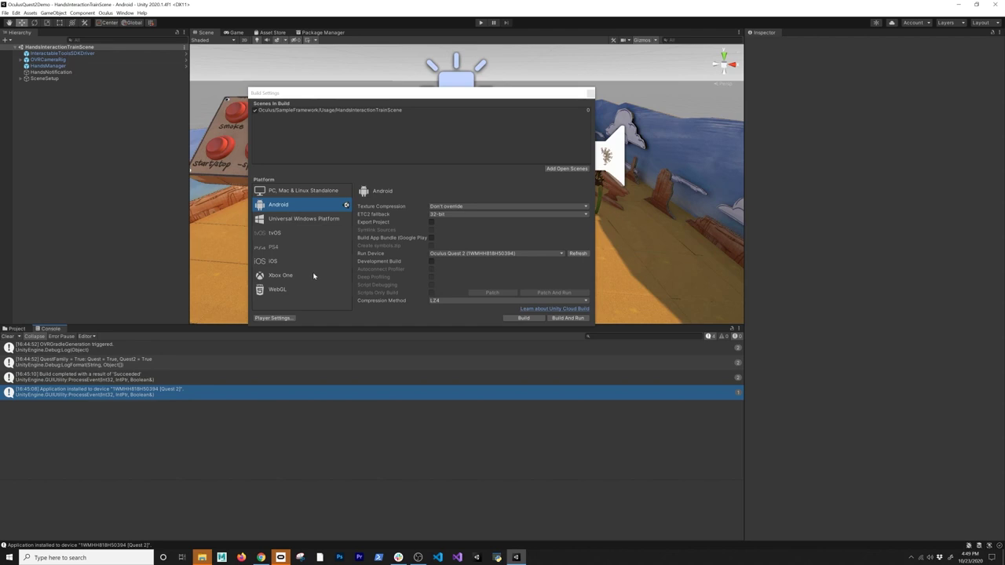
# - Install XR Plugin Management in Player Settings and tick the Oculus provider for Android
pyautogui.click(272, 318)
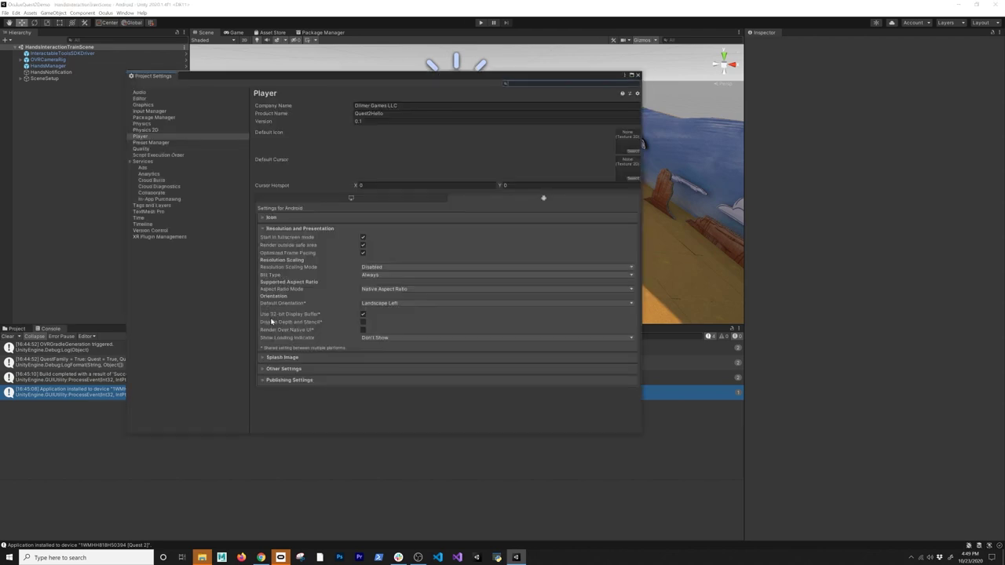
pyautogui.click(151, 237)
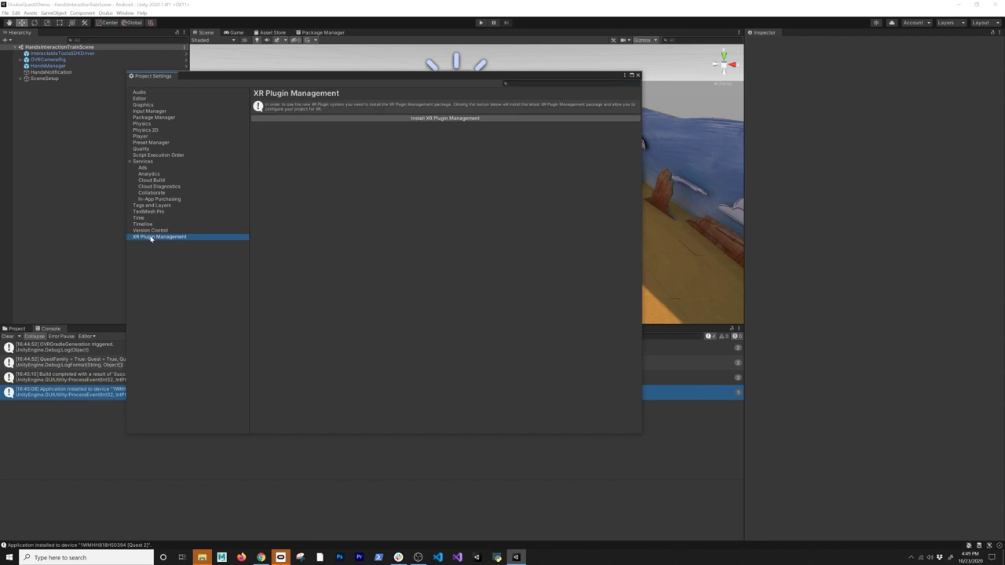
pyautogui.click(344, 118)
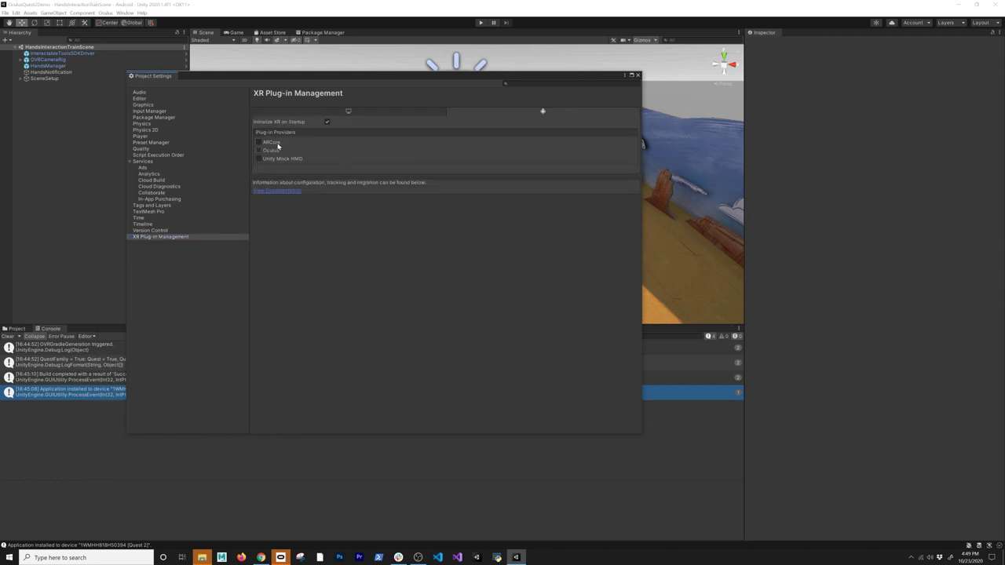
pyautogui.click(259, 151)
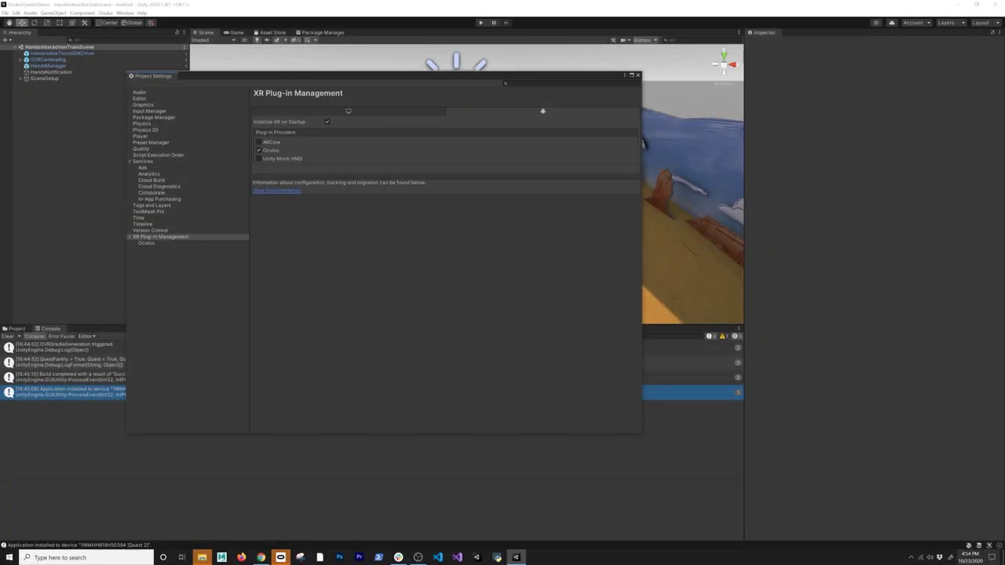
pyautogui.click(637, 74)
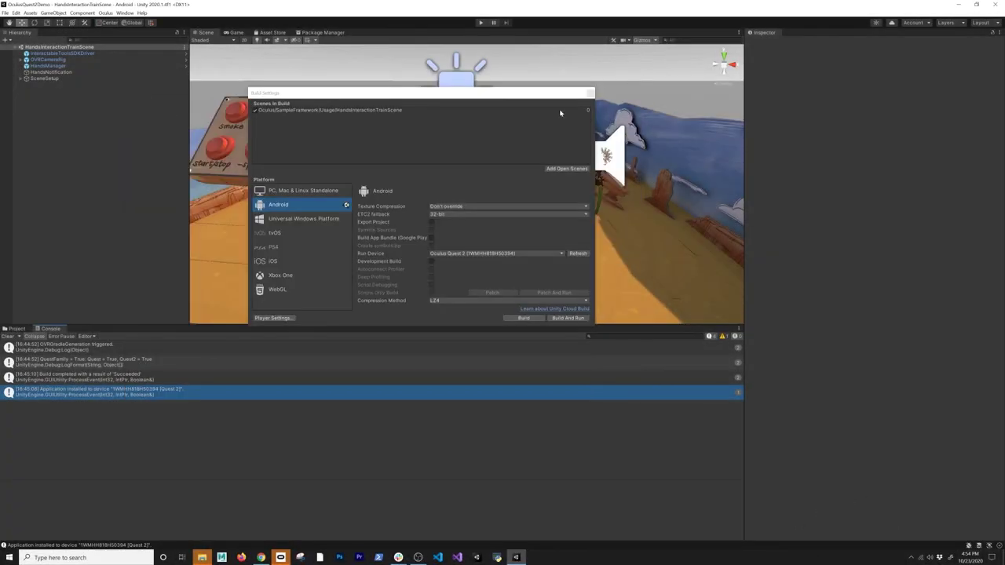
# - Refresh devices and Build And Run over TrainDemo.apk, then inspect the minimum API level 23 error
pyautogui.click(577, 254)
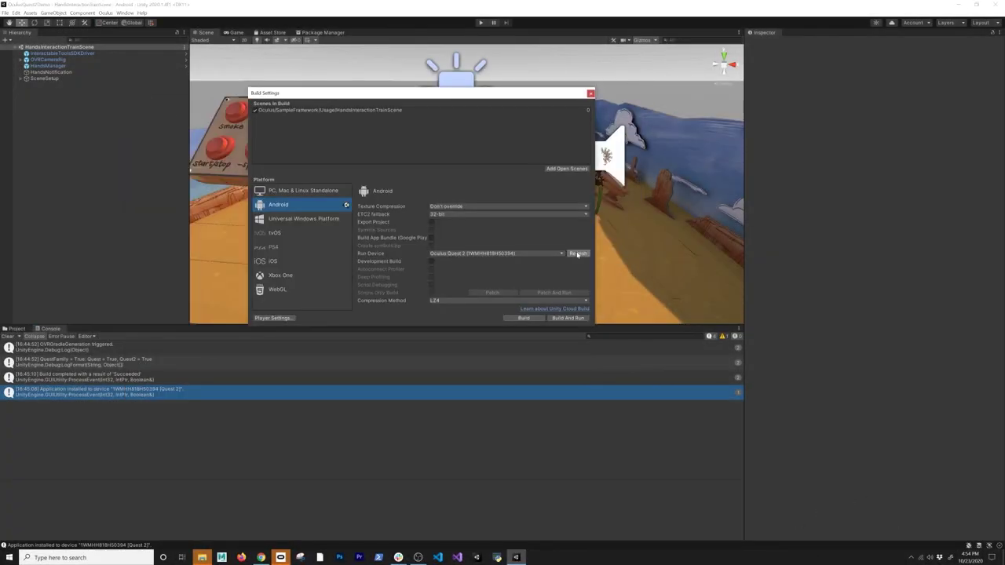
pyautogui.click(556, 317)
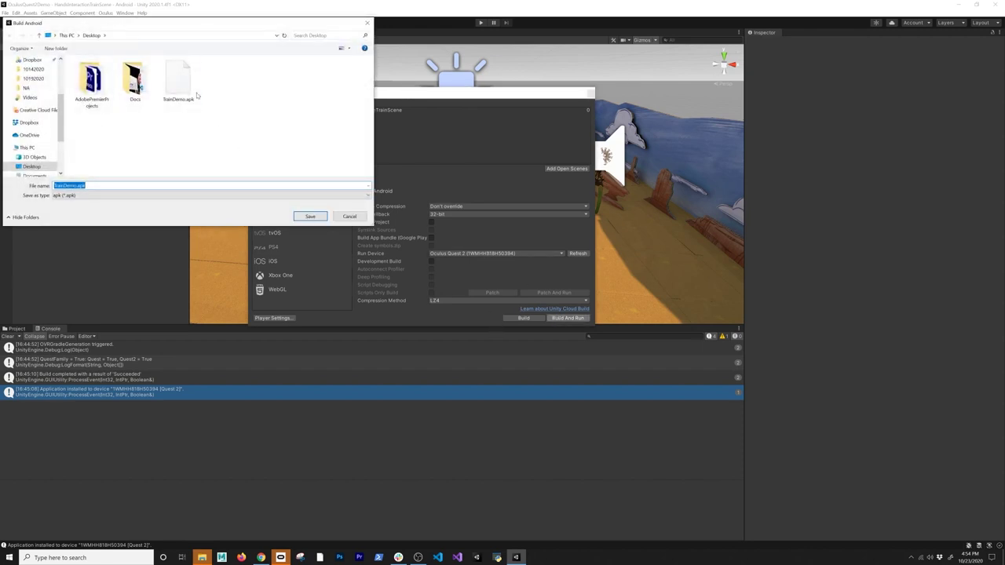
pyautogui.click(318, 217)
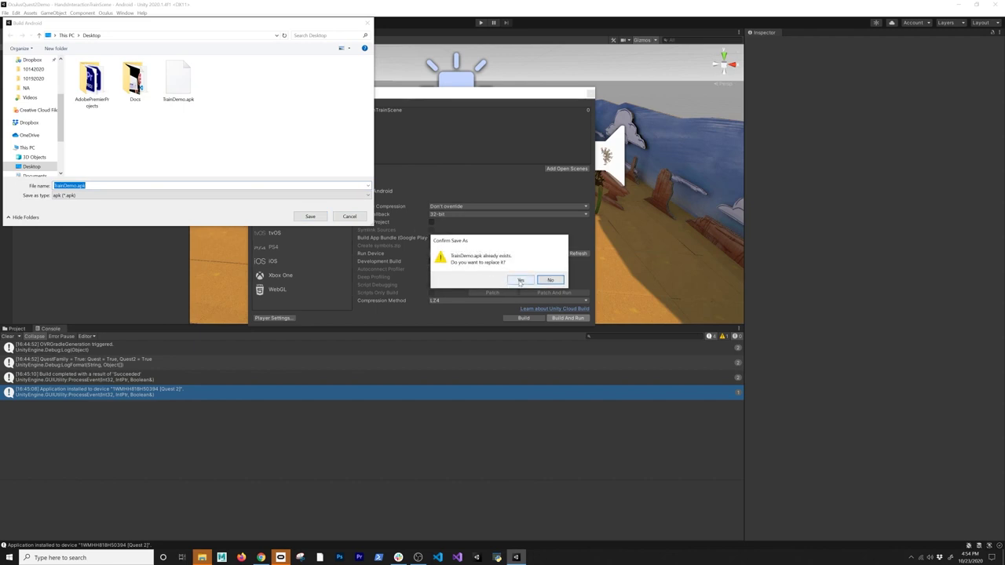
pyautogui.click(519, 280)
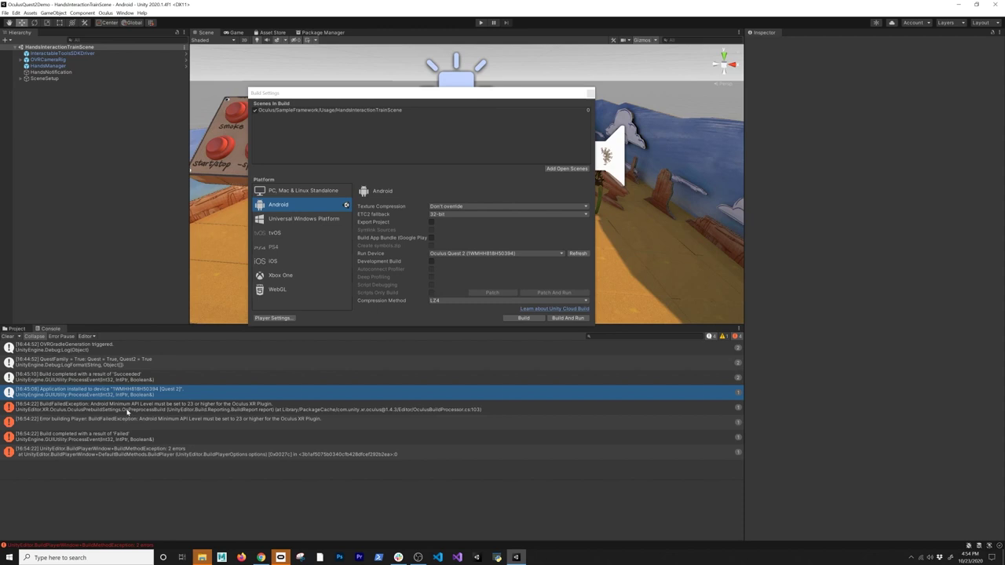
pyautogui.click(128, 411)
pyautogui.click(5, 13)
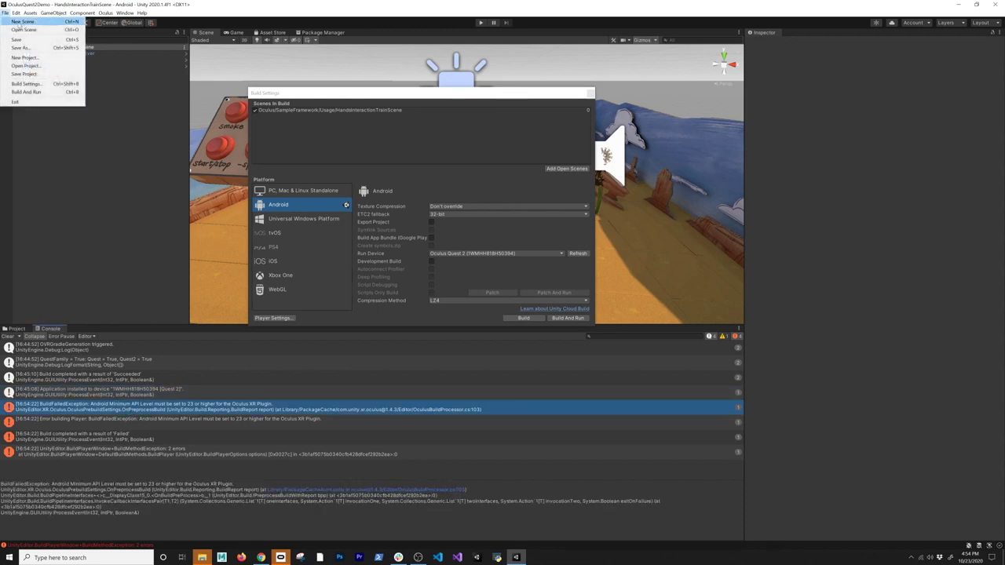
# - Under Other Settings, set Minimum API Level to Android 6.0 'Marshmallow' (API level 23)
pyautogui.click(272, 318)
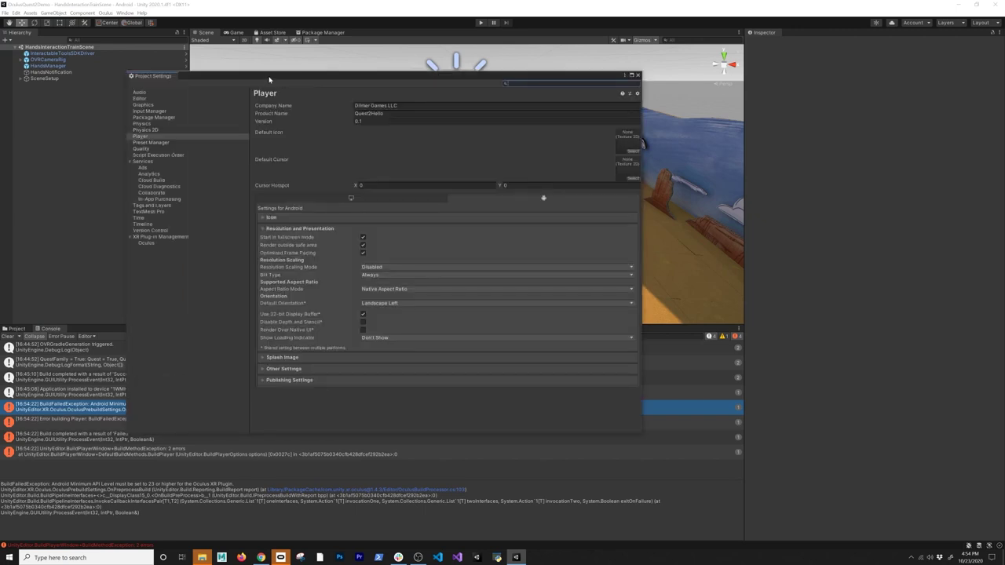
pyautogui.moveTo(268, 79); pyautogui.dragTo(350, 35)
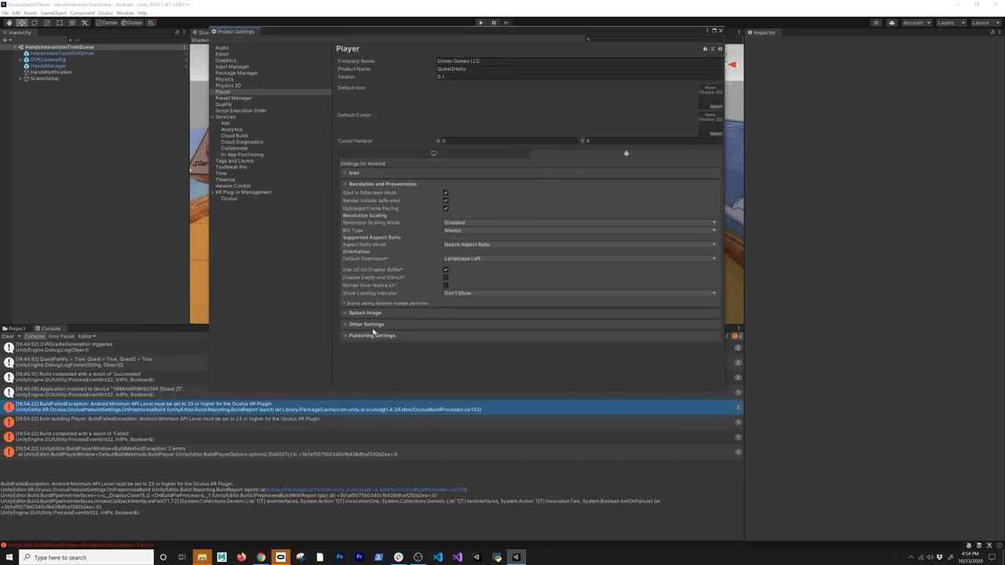
pyautogui.click(367, 324)
pyautogui.scroll(-8, 437, 300)
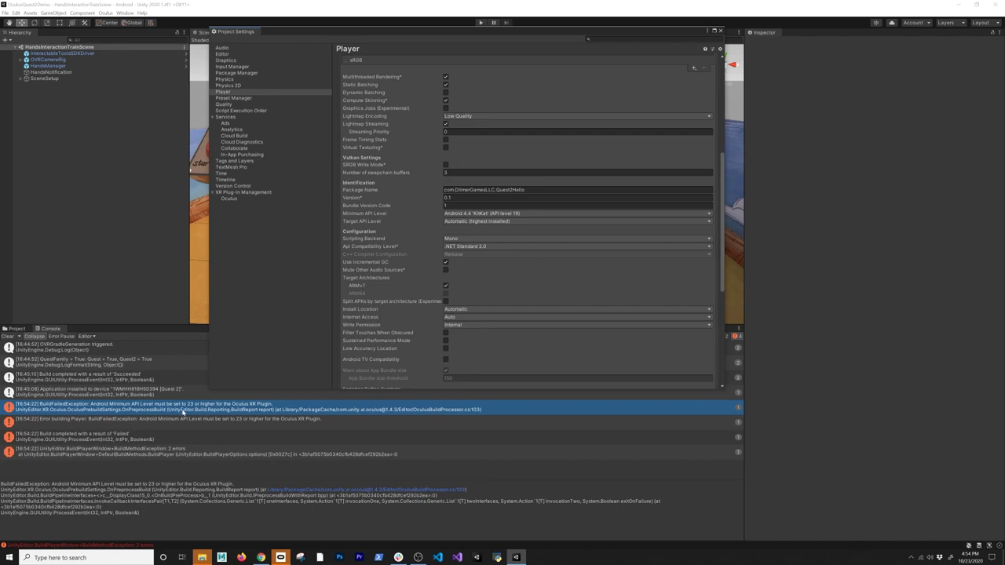
pyautogui.click(493, 215)
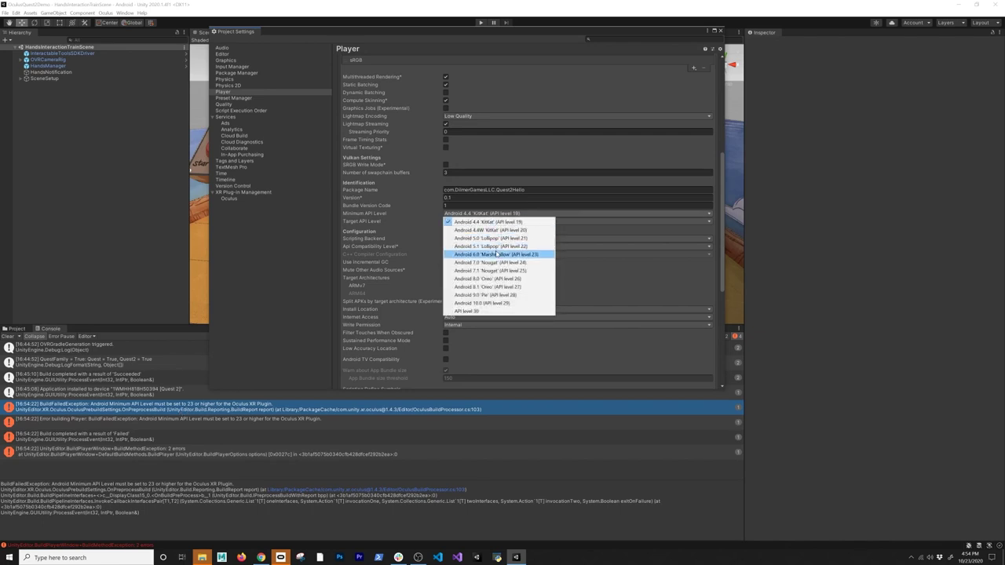
pyautogui.click(497, 255)
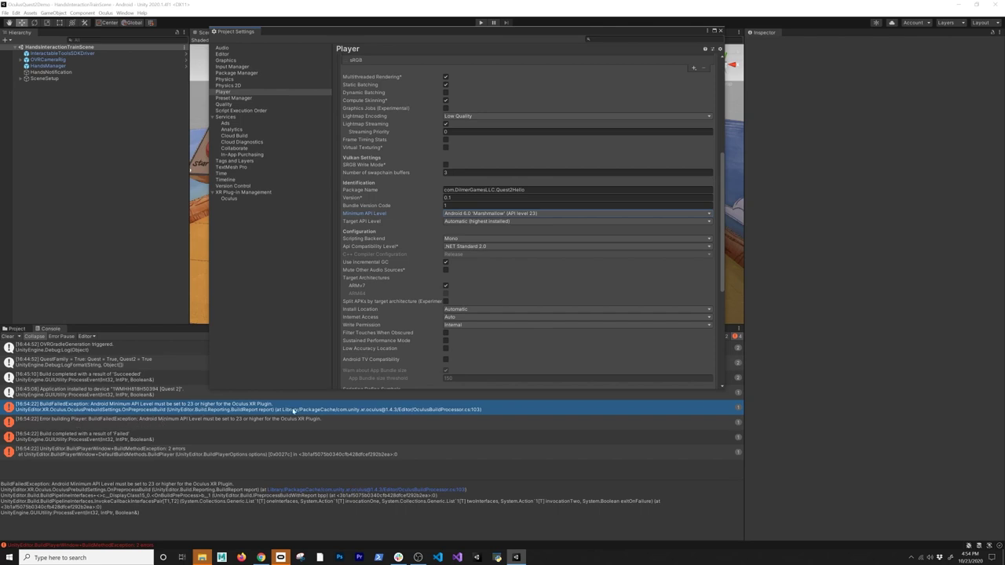
pyautogui.click(720, 31)
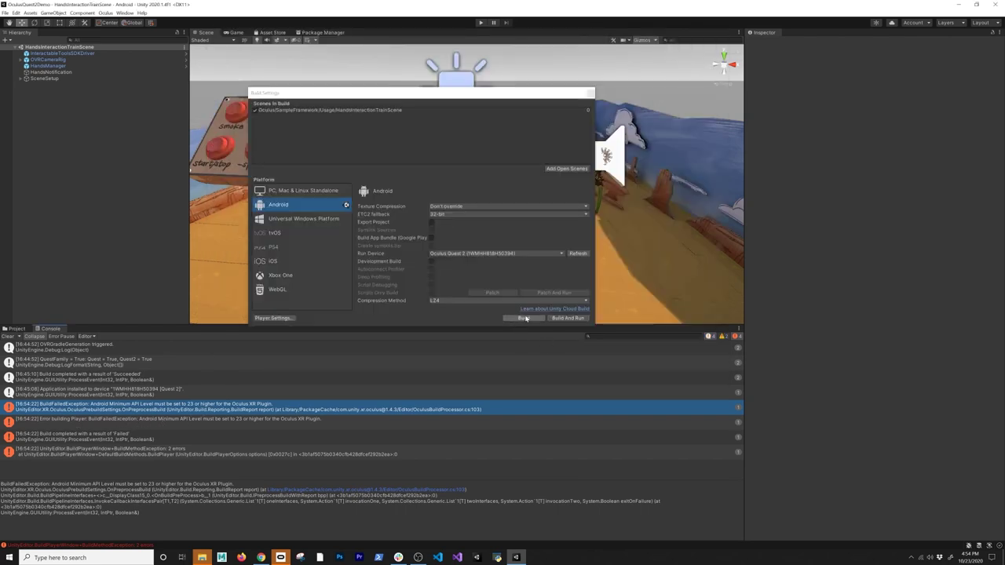
# - Build And Run over TrainDemo.apk, confirming replacement and using the highest installed Android SDK
pyautogui.click(567, 318)
pyautogui.click(310, 216)
pyautogui.click(521, 280)
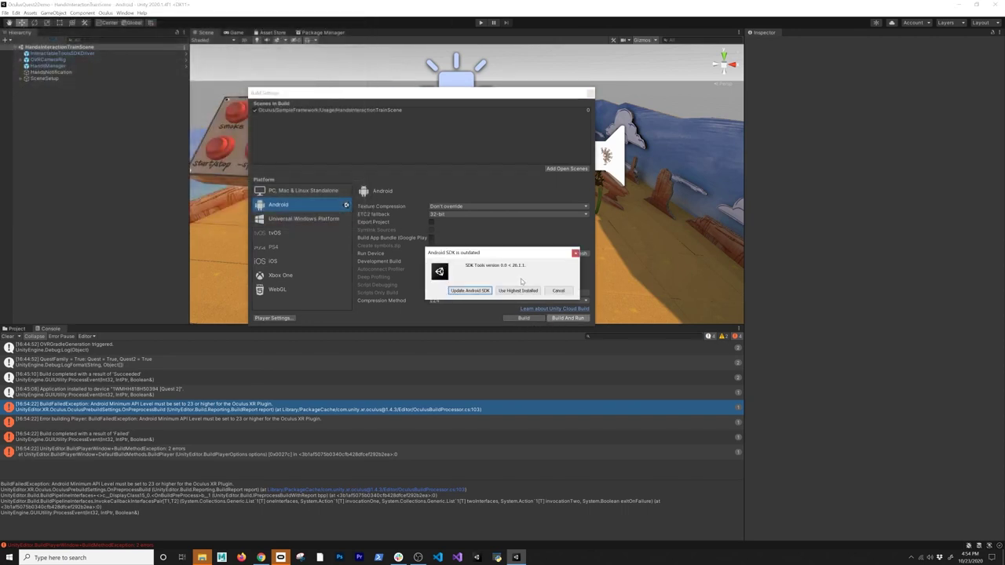
pyautogui.click(518, 291)
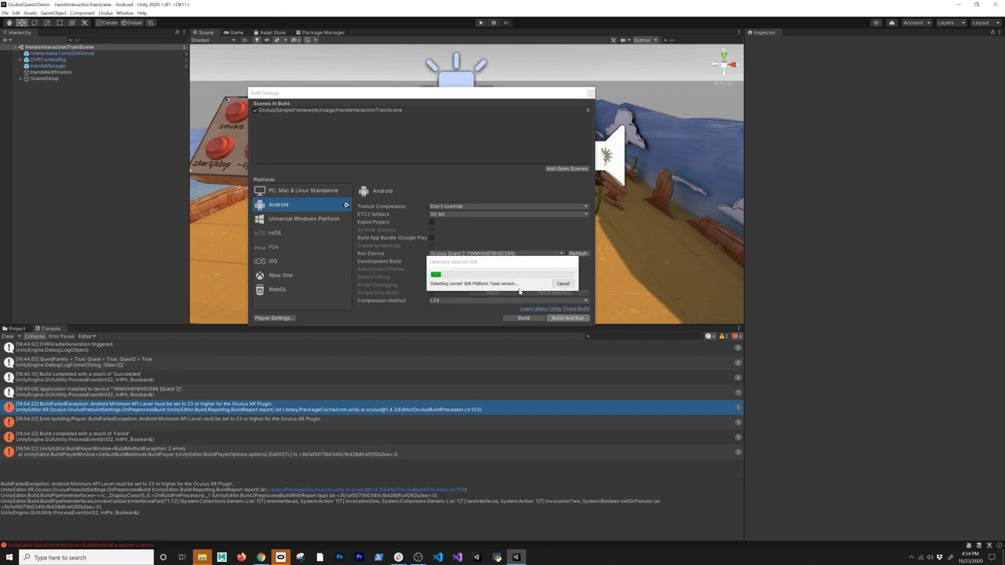